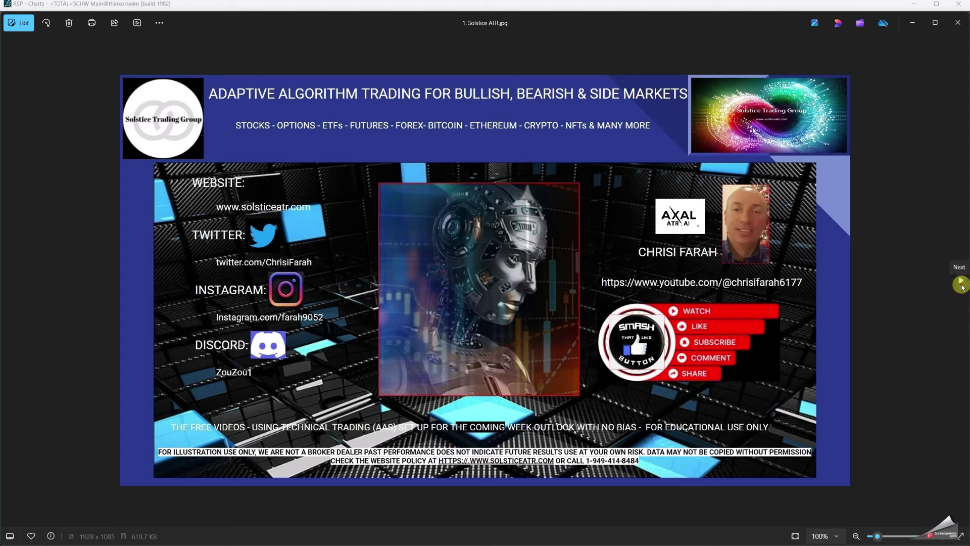
Page through the weekly outlook images from the Solstice ATR title picture to the closing Thanks picture
{"action": "left_click", "coordinate": [961, 285]}
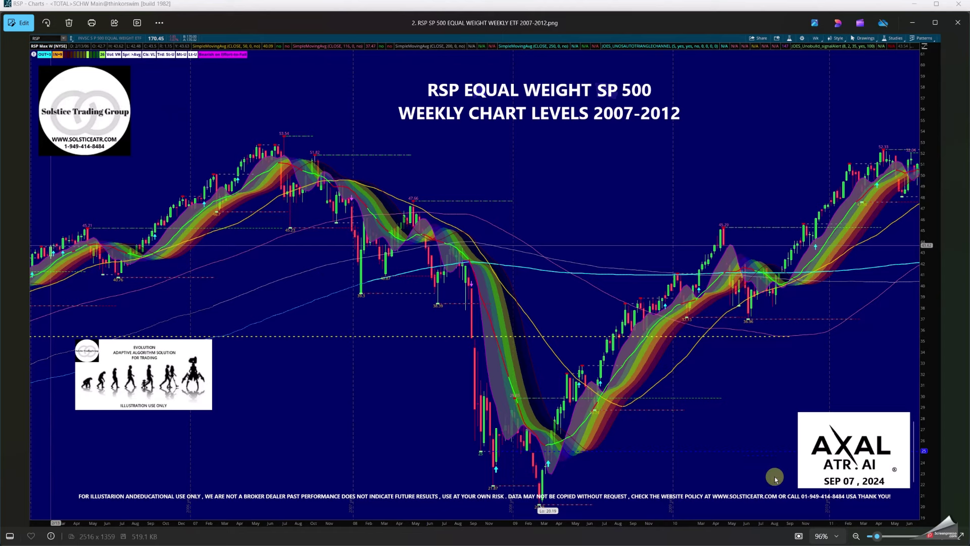
{"action": "mouse_move", "coordinate": [959, 304]}
{"action": "left_click", "coordinate": [961, 282]}
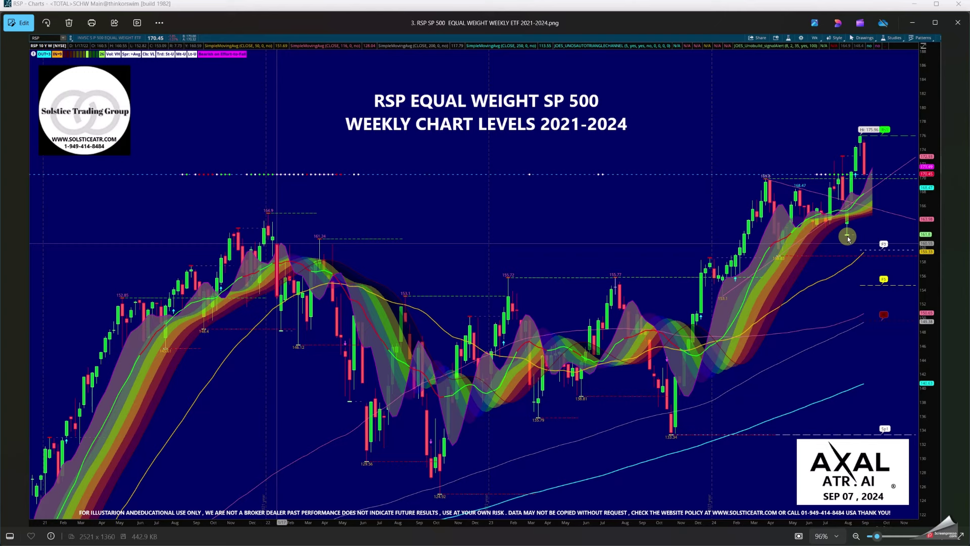
{"action": "left_click", "coordinate": [962, 277]}
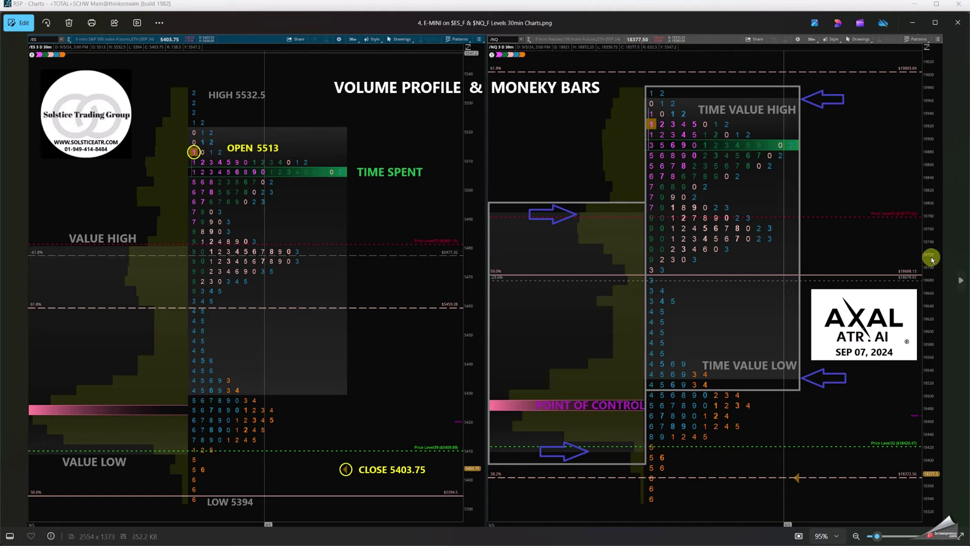
{"action": "left_click", "coordinate": [962, 280]}
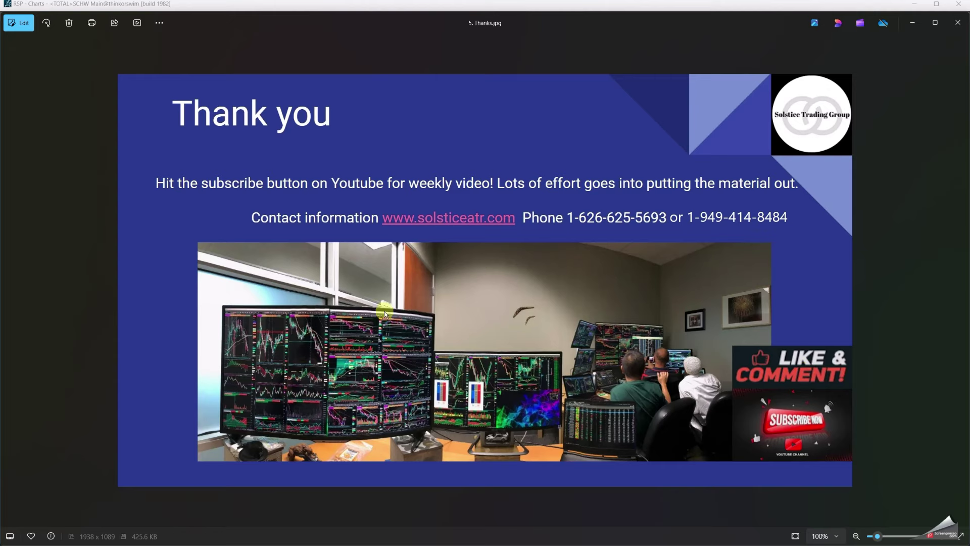
Go back to the opening Solstice ATR image and switch to the RSP chart in thinkorswim
{"action": "left_click", "coordinate": [17, 271]}
{"action": "left_click", "coordinate": [16, 271]}
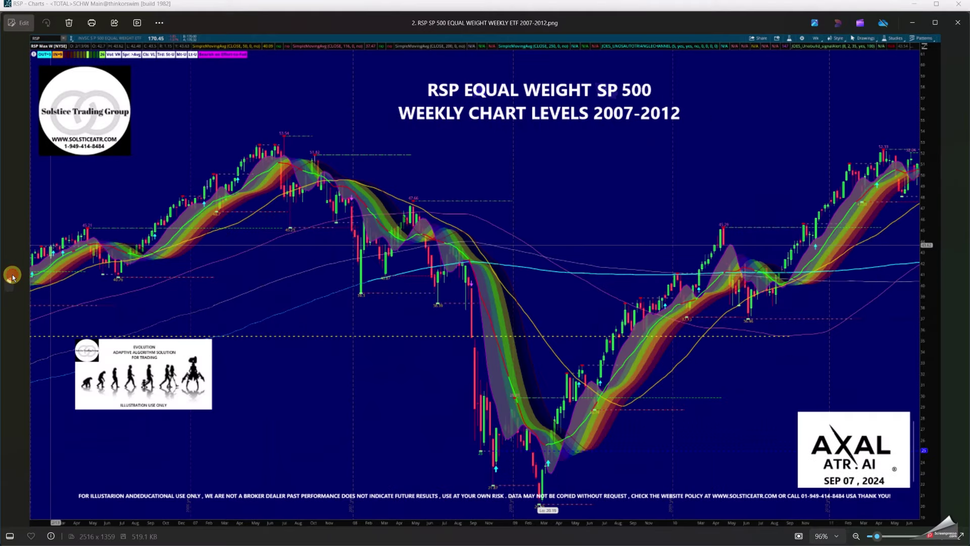
{"action": "left_click", "coordinate": [16, 271]}
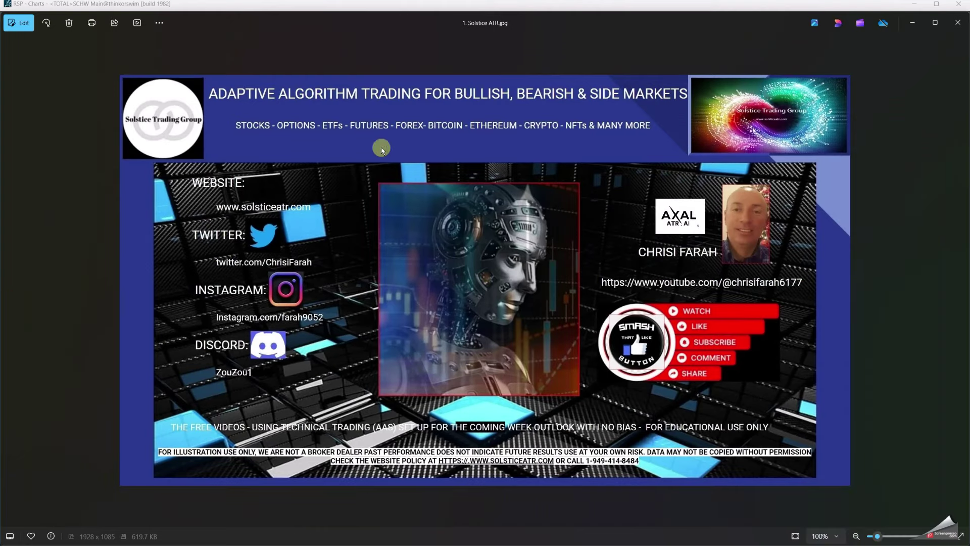
{"action": "left_click", "coordinate": [444, 7]}
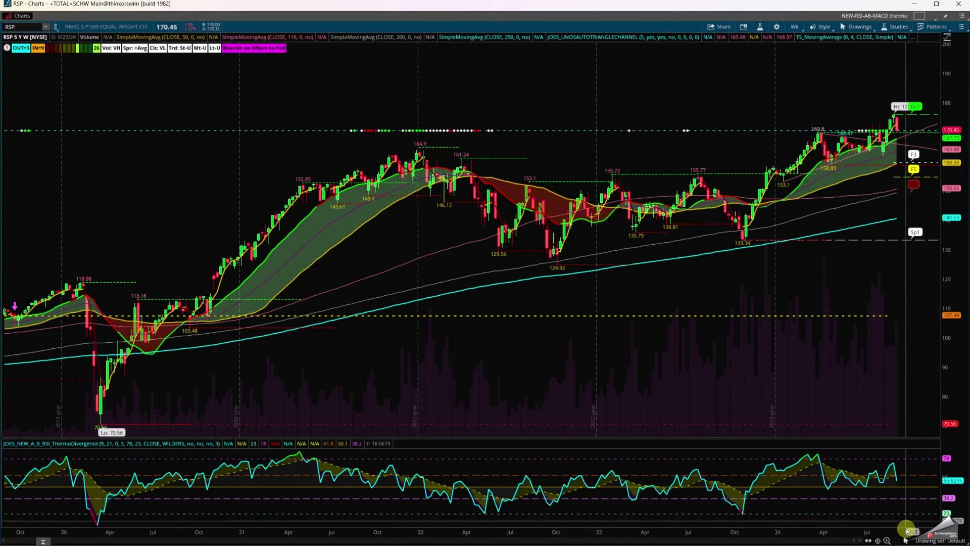
Shade two price ranges on the RSP weekly chart with rectangles, about 133 to 156 and about 158 to 171
{"action": "mouse_move", "coordinate": [906, 541]}
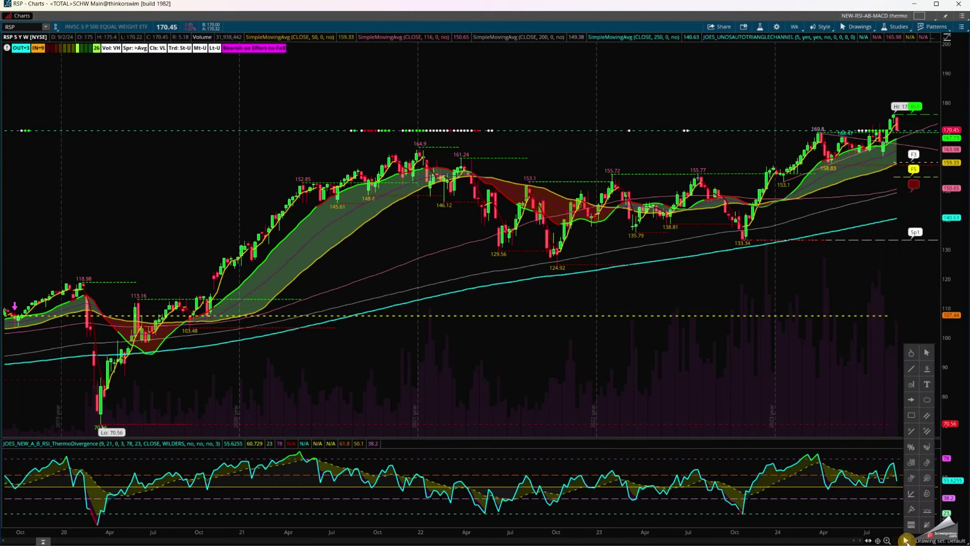
{"action": "left_click", "coordinate": [912, 417]}
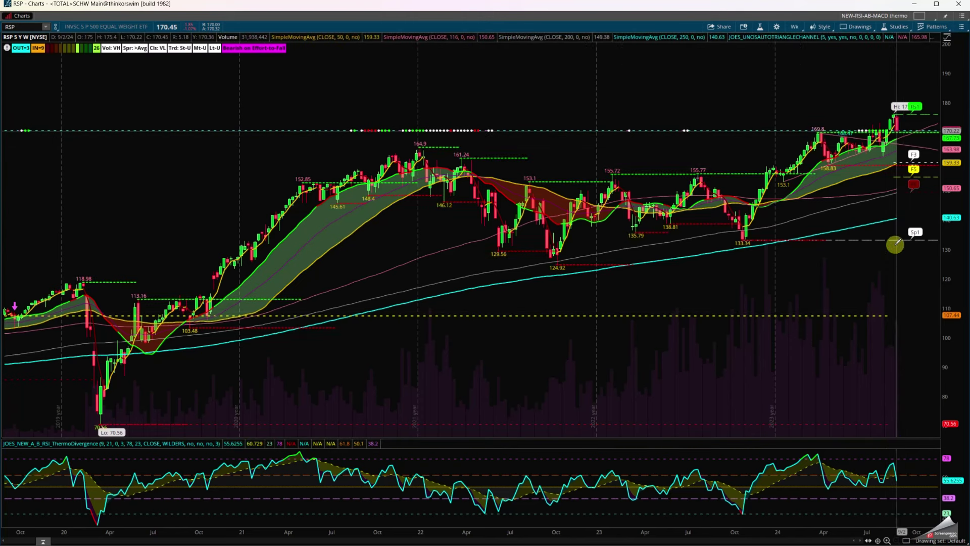
{"action": "mouse_move", "coordinate": [897, 246]}
{"action": "left_mouse_down"}
{"action": "mouse_move", "coordinate": [728, 244]}
{"action": "mouse_move", "coordinate": [738, 238]}
{"action": "left_mouse_up"}
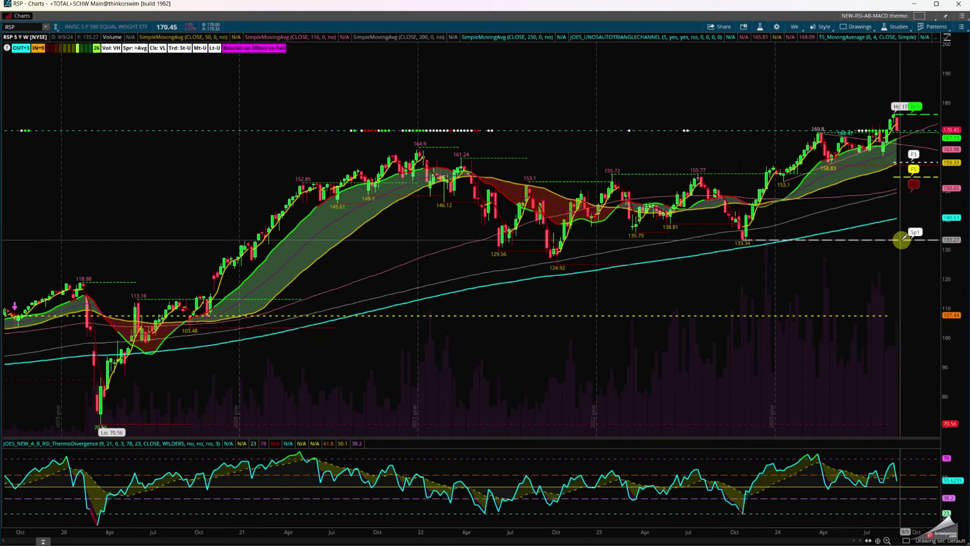
{"action": "left_click_drag", "start_coordinate": [903, 239], "coordinate": [352, 170]}
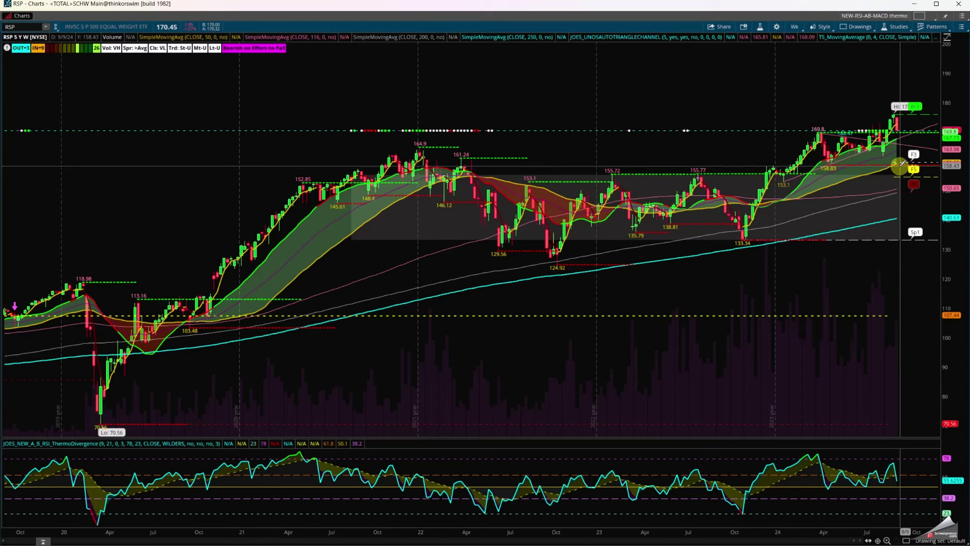
{"action": "left_click_drag", "start_coordinate": [901, 166], "coordinate": [375, 128]}
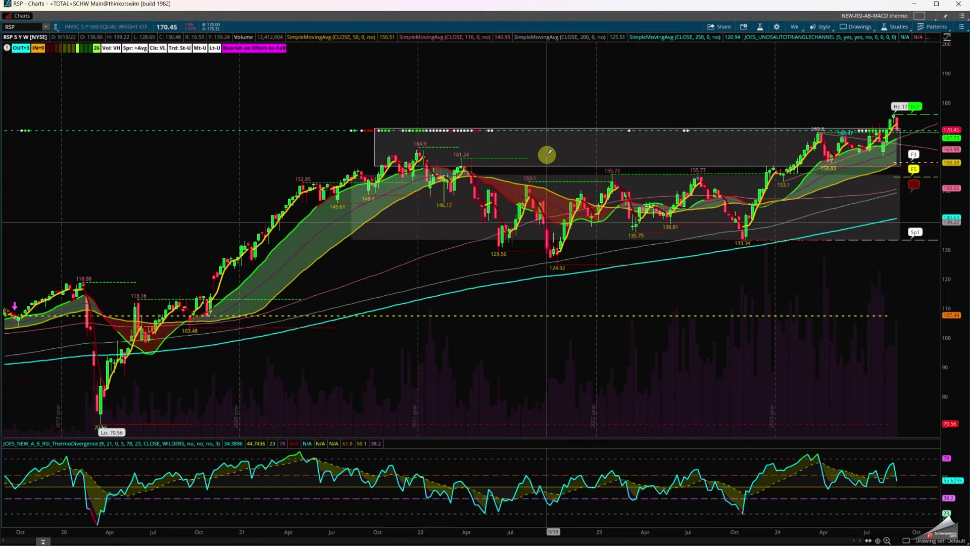
Remove both shaded rectangles from the RSP weekly chart
{"action": "right_click", "coordinate": [803, 224]}
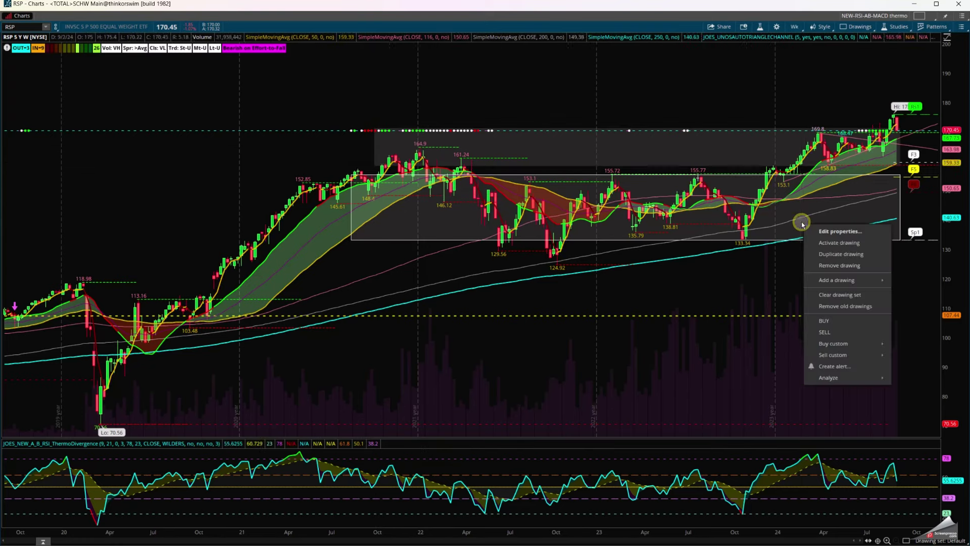
{"action": "left_click", "coordinate": [827, 266]}
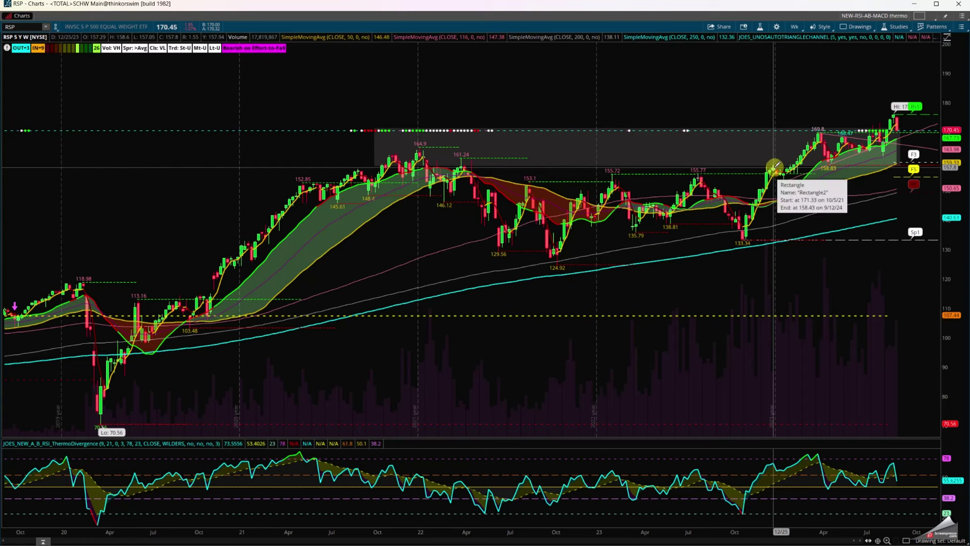
{"action": "right_click", "coordinate": [759, 158]}
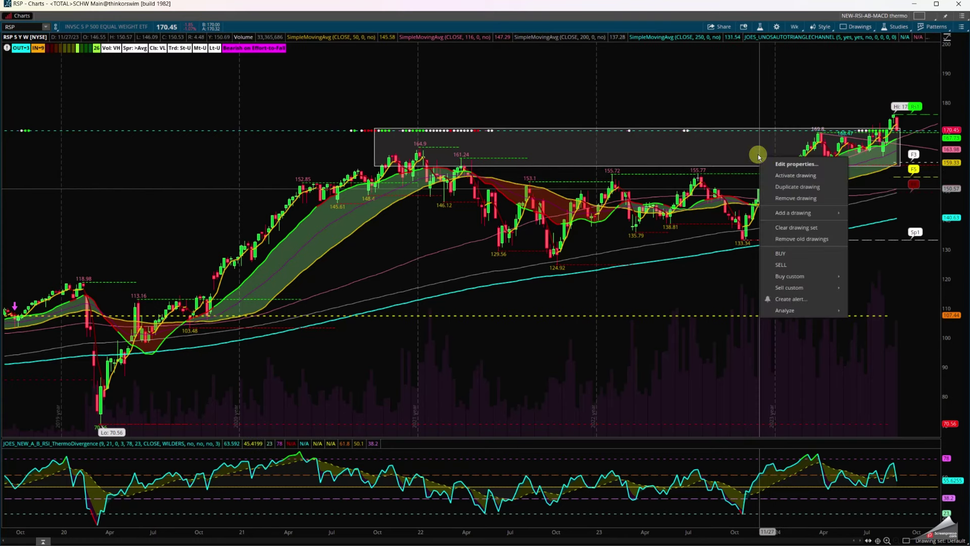
{"action": "left_click", "coordinate": [790, 198]}
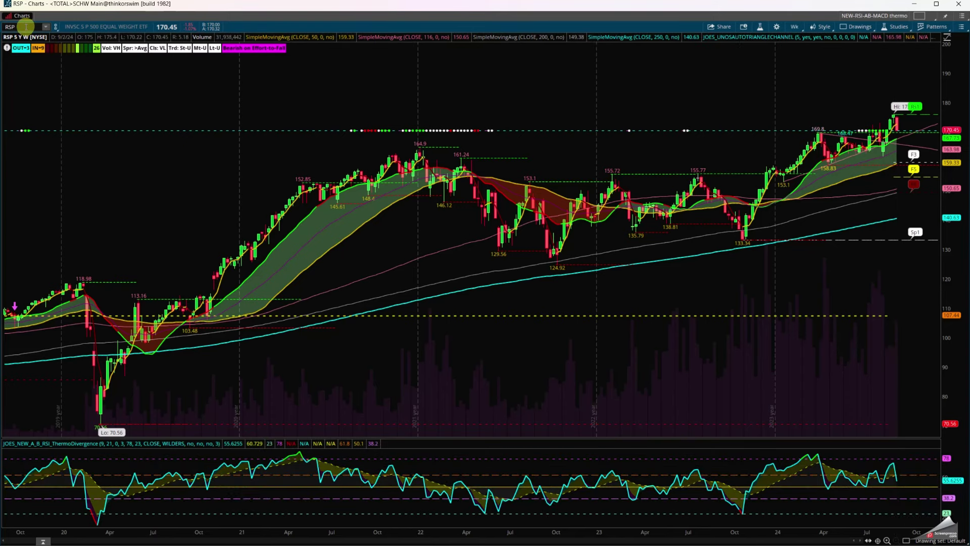
Load SPY in the chart and examine its rising trendlines from the 2020 and 2022 lows
{"action": "type", "text": "PY"}
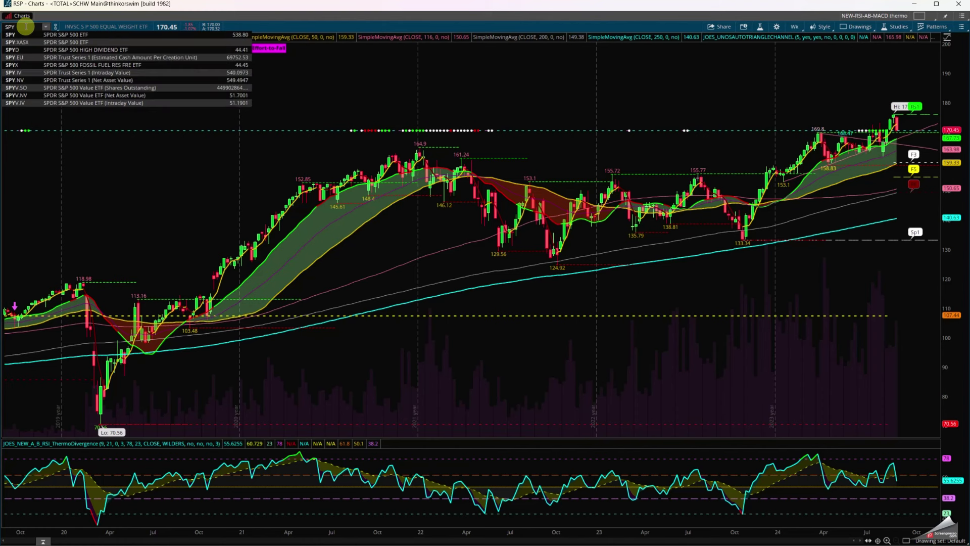
{"action": "key", "text": "Return"}
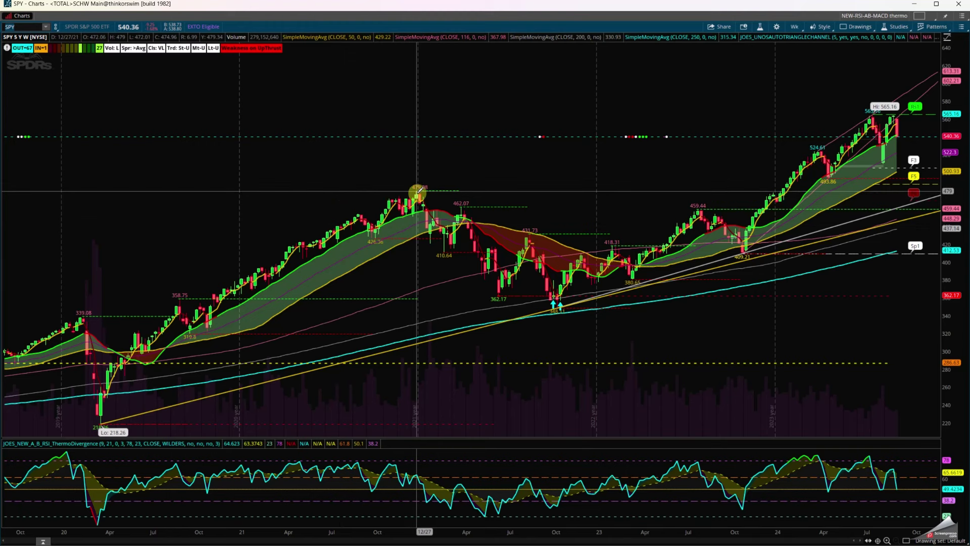
{"action": "mouse_move", "coordinate": [556, 309]}
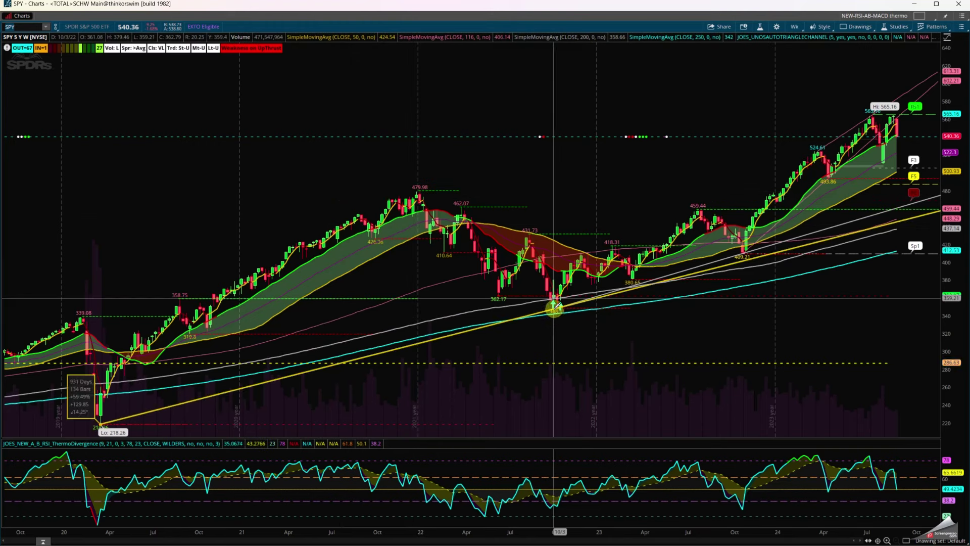
{"action": "left_click", "coordinate": [556, 306]}
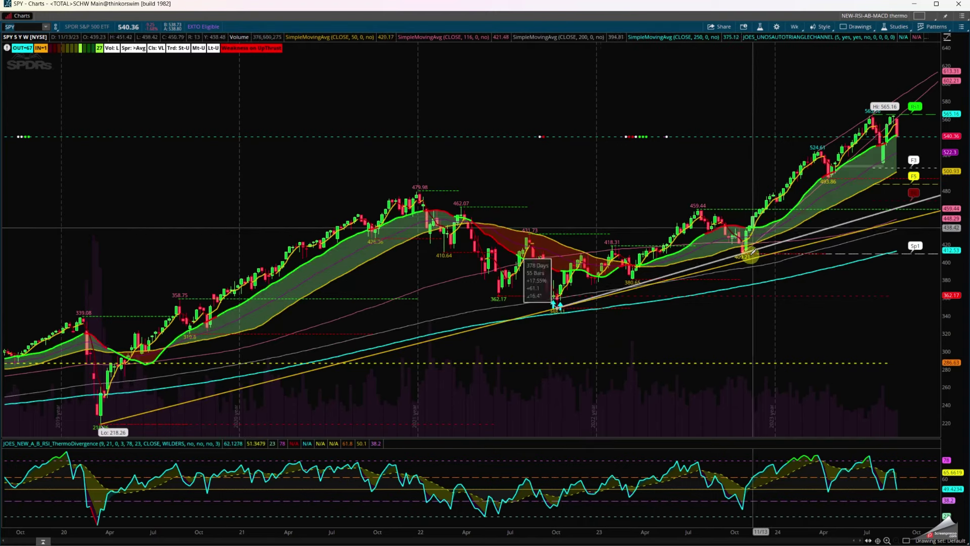
{"action": "left_click", "coordinate": [556, 310]}
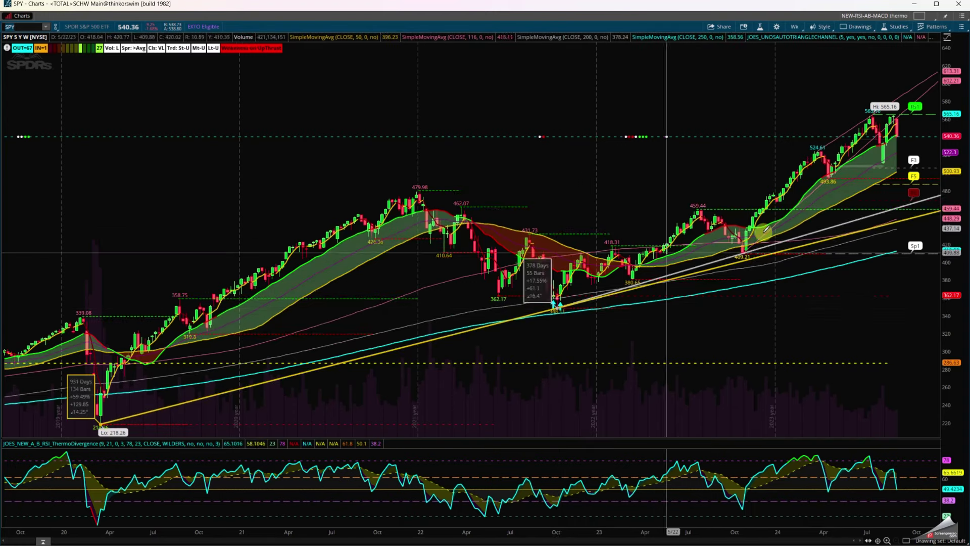
{"action": "left_click", "coordinate": [870, 206]}
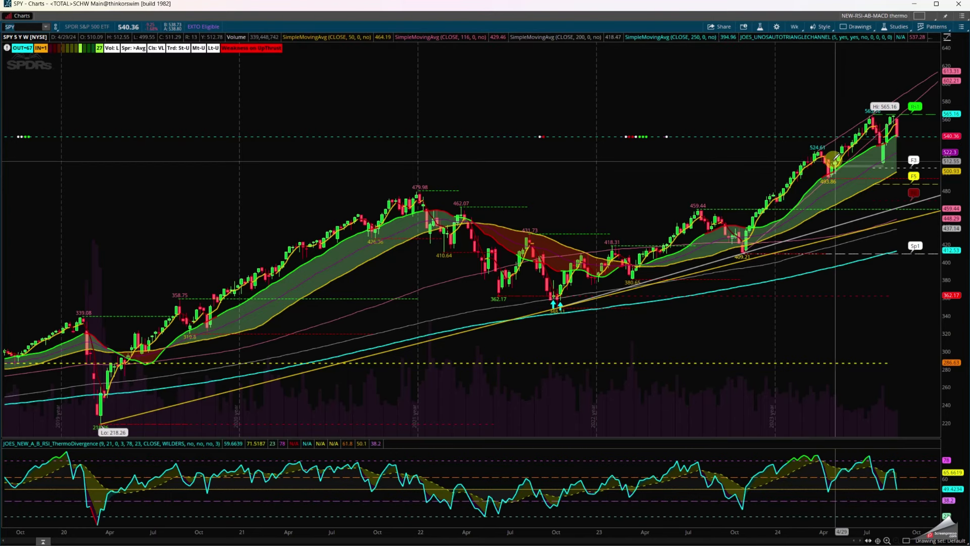
{"action": "mouse_move", "coordinate": [848, 164]}
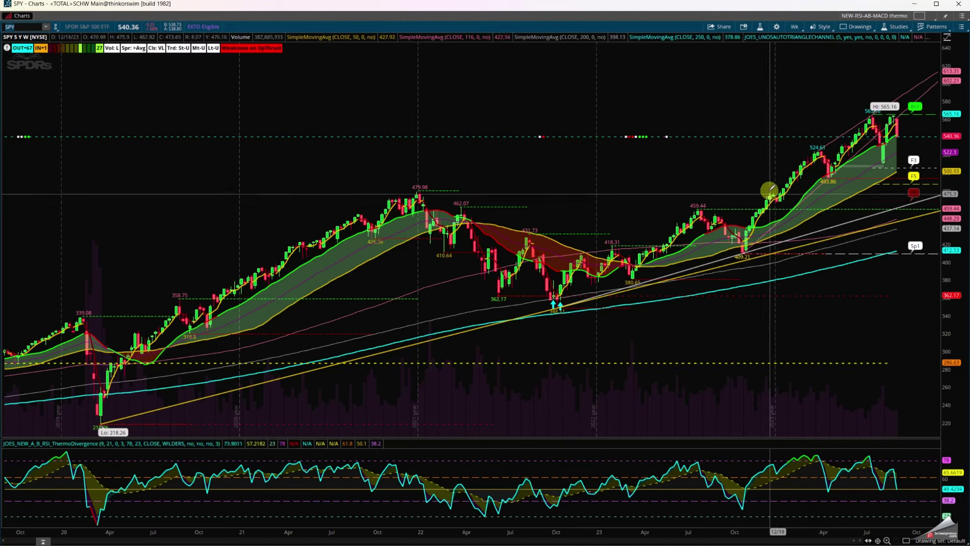
Set the SPY chart to a custom time frame from 01/01/2024 to 09/07/2024 with a Day aggregation period
{"action": "left_click", "coordinate": [795, 28]}
{"action": "left_click", "coordinate": [799, 41]}
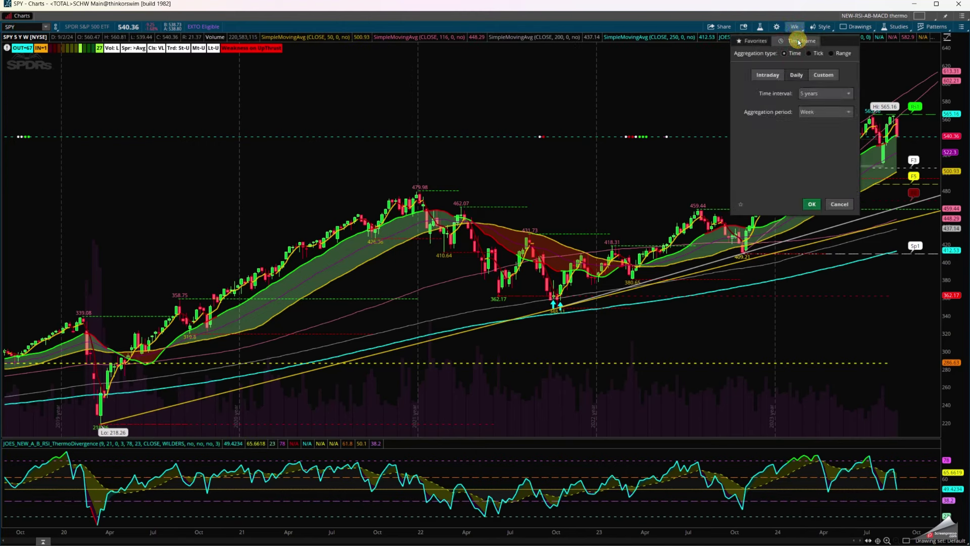
{"action": "left_click", "coordinate": [822, 75]}
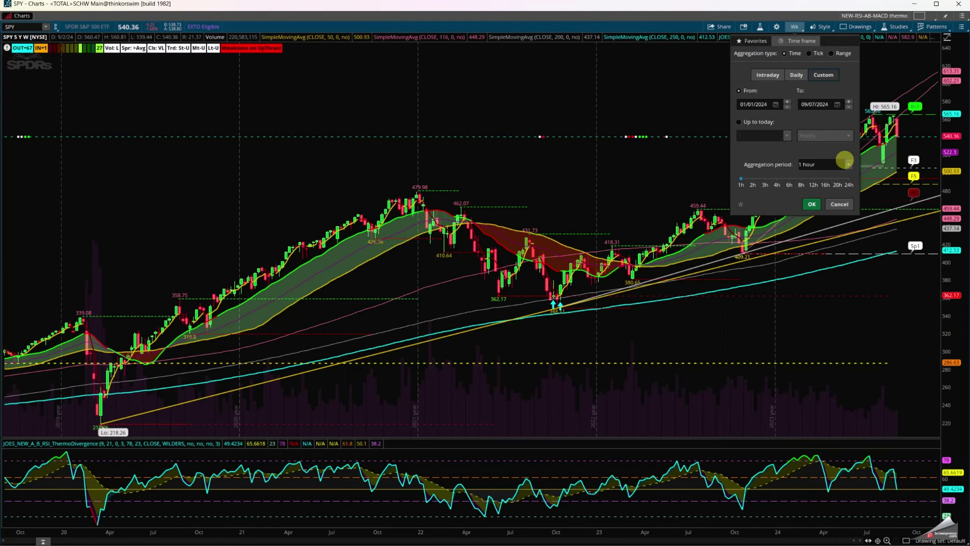
{"action": "left_click", "coordinate": [849, 164]}
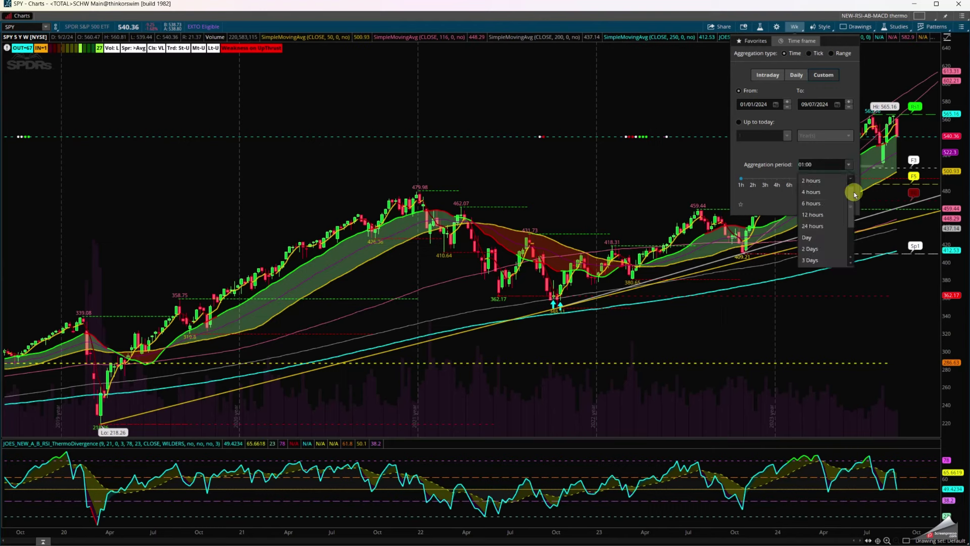
{"action": "left_click", "coordinate": [821, 237]}
{"action": "left_click", "coordinate": [806, 206]}
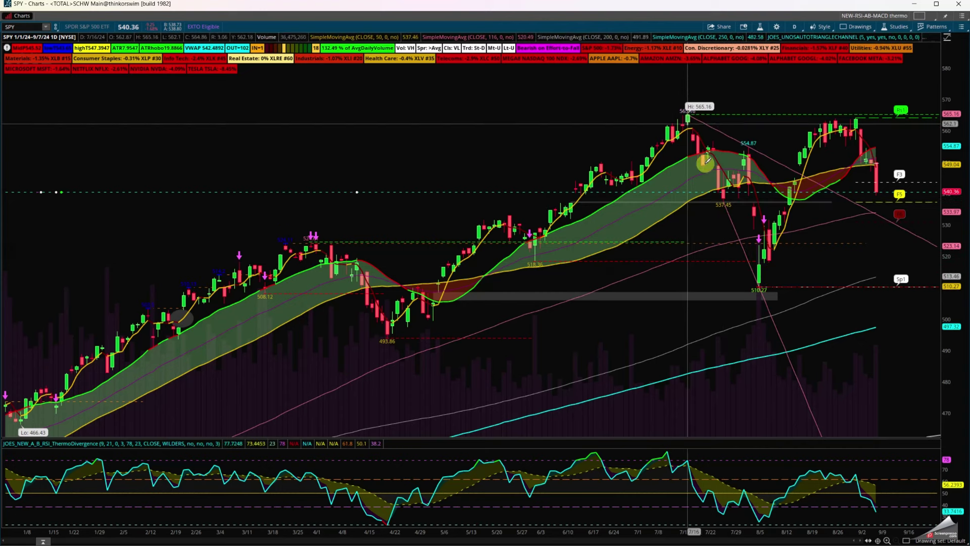
Extend the thin rectangle between 505.89 and 508.56 by setting its bottom right point's date to 10/09/2024
{"action": "mouse_move", "coordinate": [726, 200]}
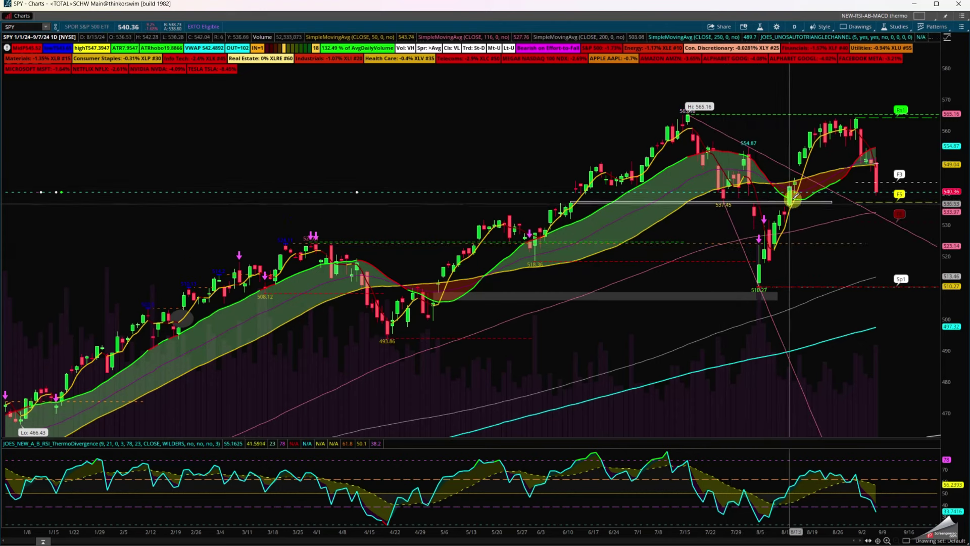
{"action": "mouse_move", "coordinate": [795, 200]}
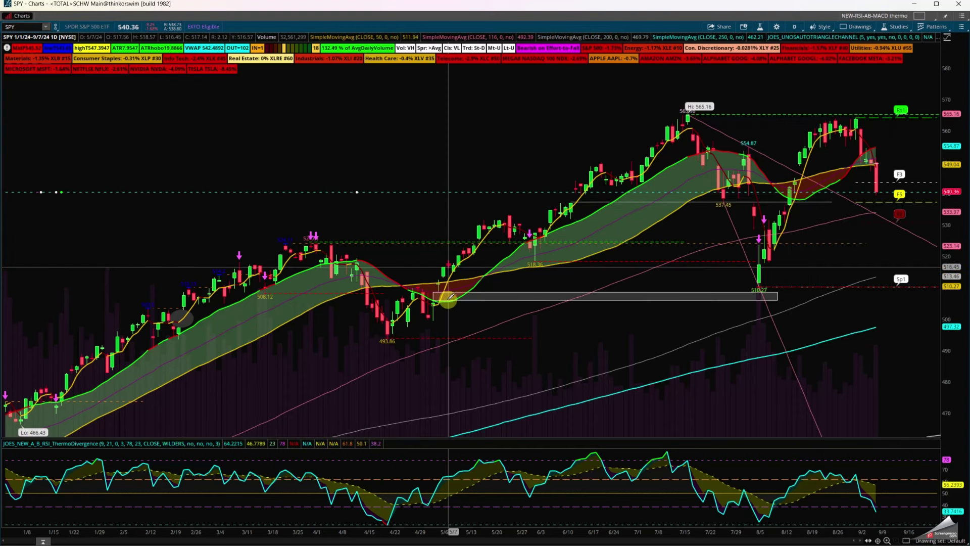
{"action": "mouse_move", "coordinate": [450, 297]}
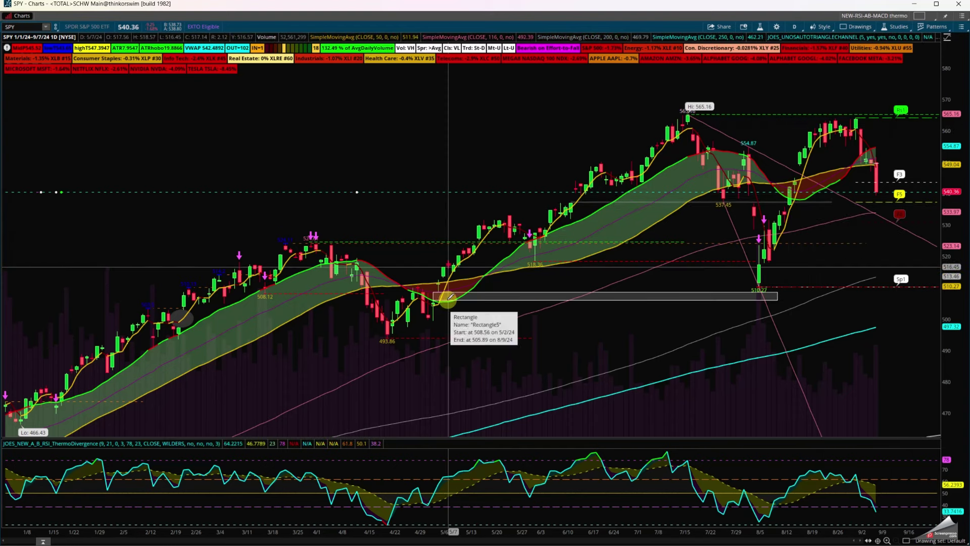
{"action": "right_click", "coordinate": [557, 297]}
{"action": "left_click", "coordinate": [593, 309]}
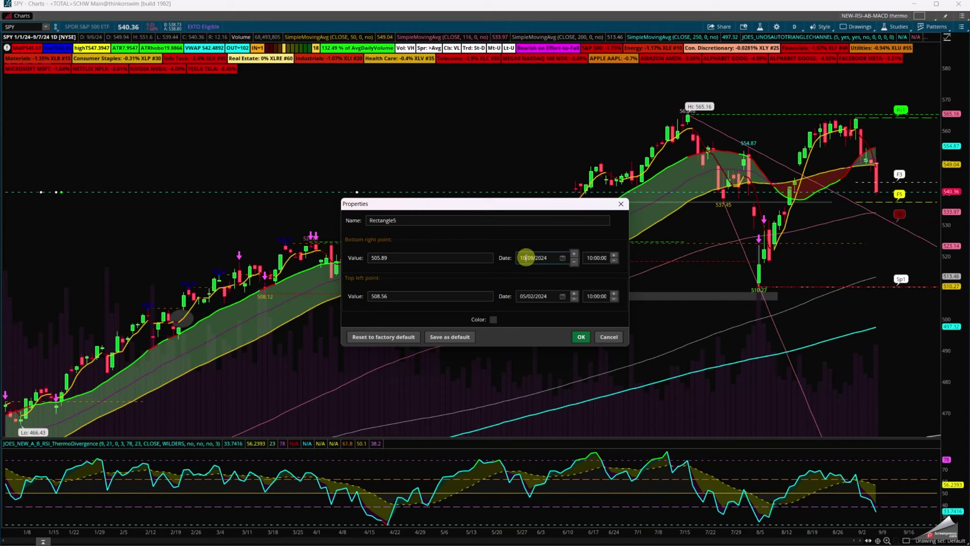
{"action": "left_click", "coordinate": [581, 337]}
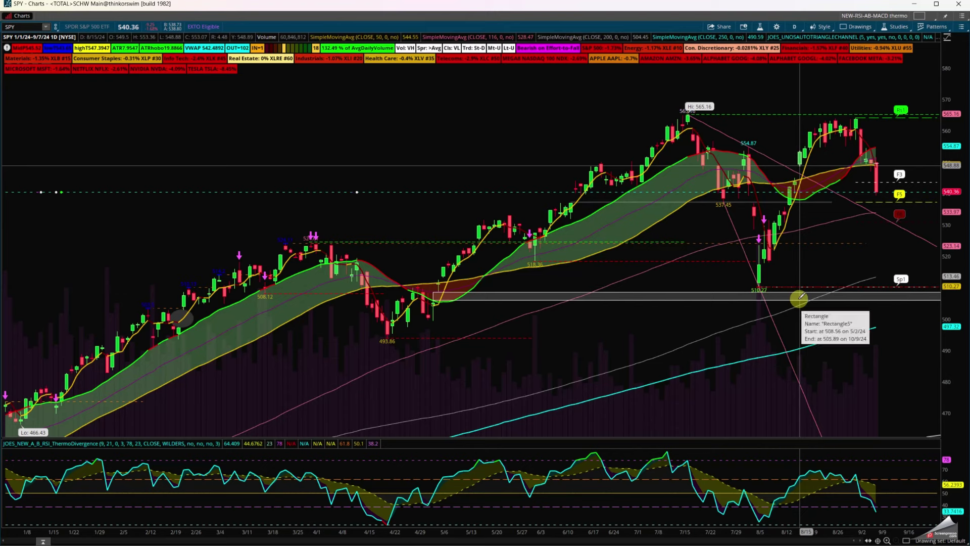
Draw a rectangle on the SPY daily chart from about 494 to 531, spanning mid-February to mid-September 2024
{"action": "left_click_drag", "start_coordinate": [392, 337], "coordinate": [186, 318]}
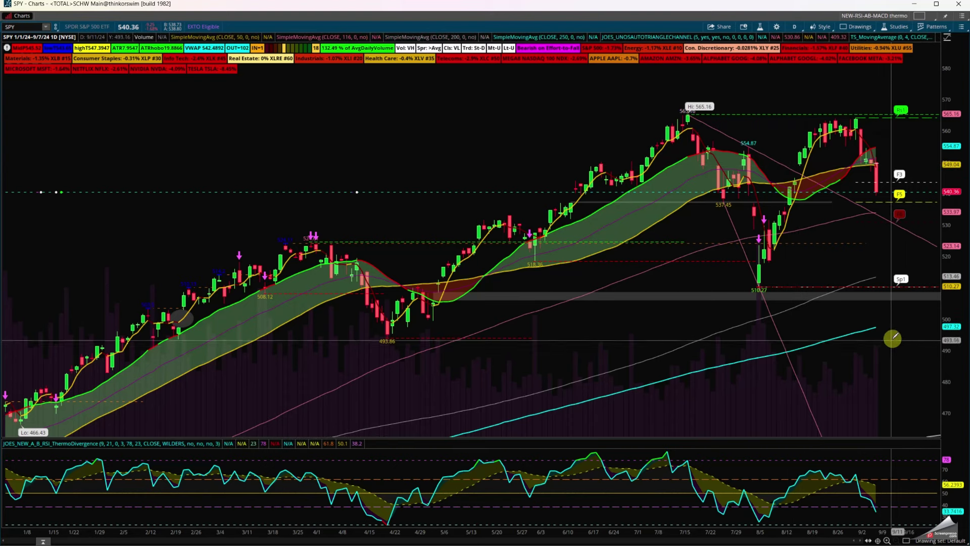
{"action": "mouse_move", "coordinate": [895, 337]}
{"action": "left_mouse_down"}
{"action": "mouse_move", "coordinate": [500, 306]}
{"action": "mouse_move", "coordinate": [325, 329]}
{"action": "mouse_move", "coordinate": [298, 286]}
{"action": "mouse_move", "coordinate": [161, 244]}
{"action": "left_mouse_up"}
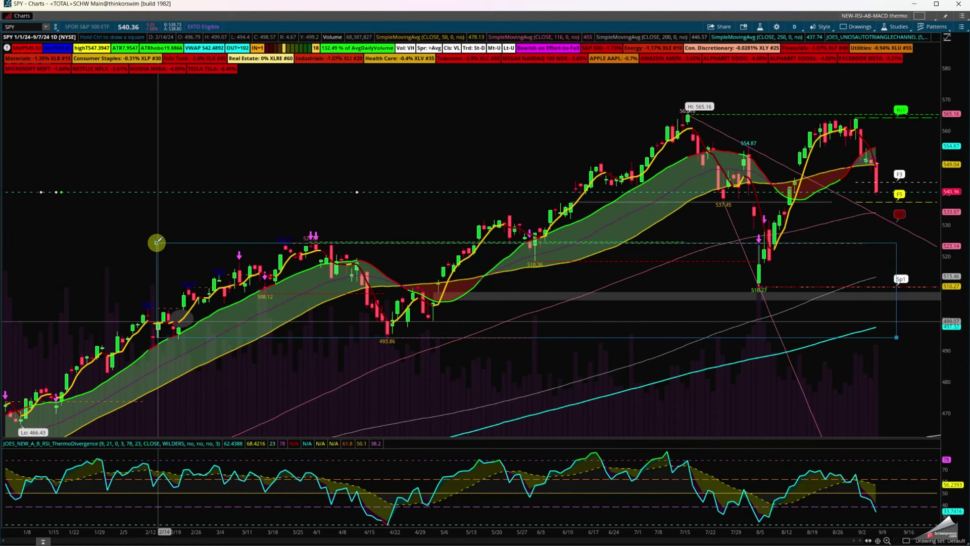
{"action": "left_click_drag", "start_coordinate": [158, 242], "coordinate": [154, 221]}
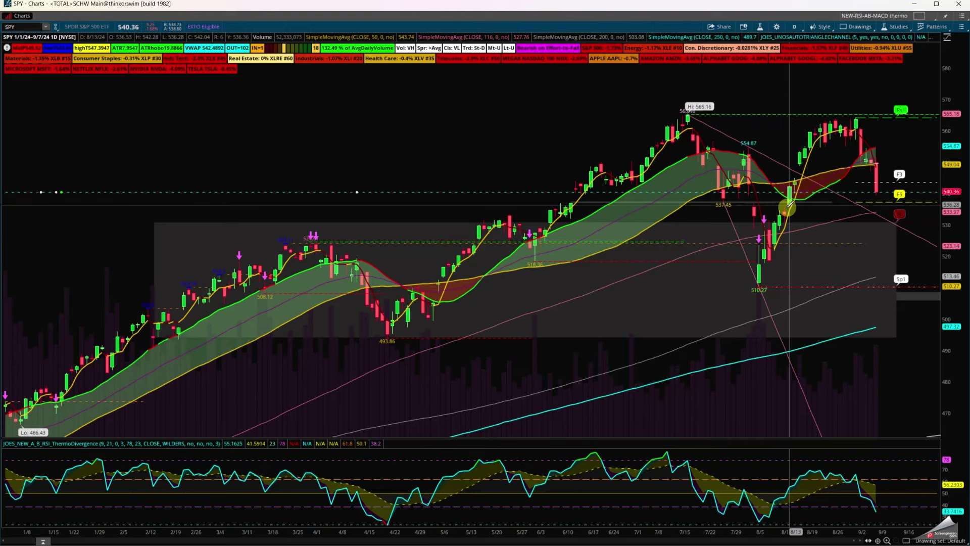
Remove the thin horizontal rectangle drawn at about 537 on the SPY daily chart
{"action": "left_click_drag", "start_coordinate": [542, 268], "coordinate": [966, 271]}
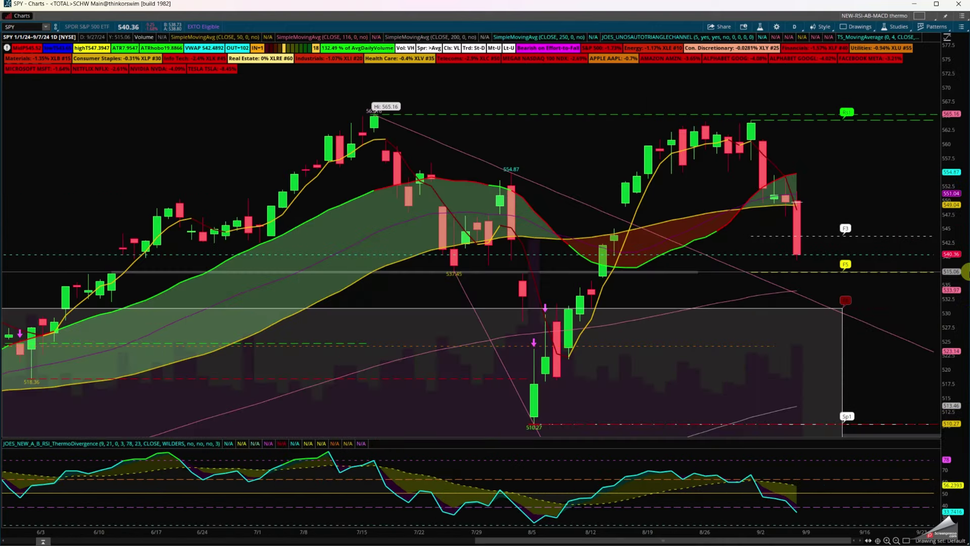
{"action": "right_click", "coordinate": [580, 269]}
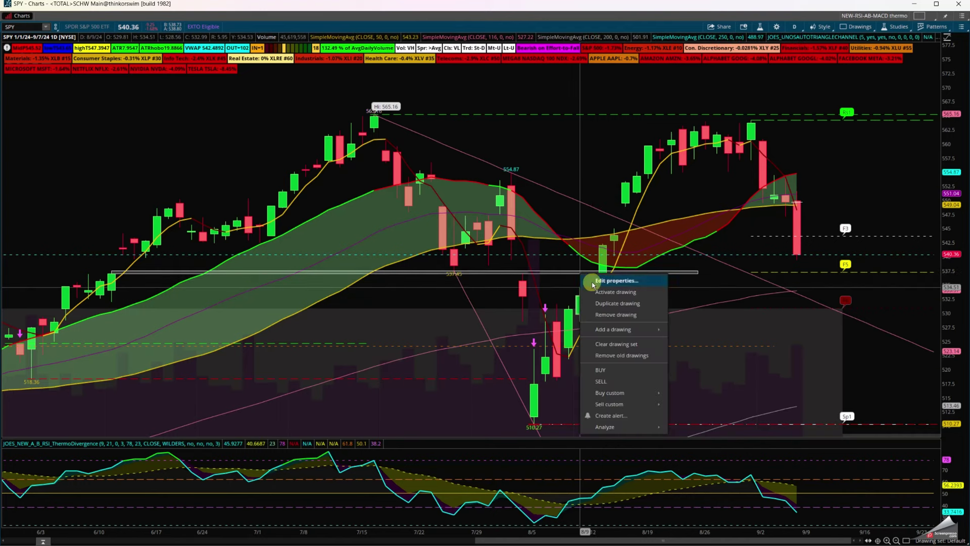
{"action": "left_click", "coordinate": [614, 314]}
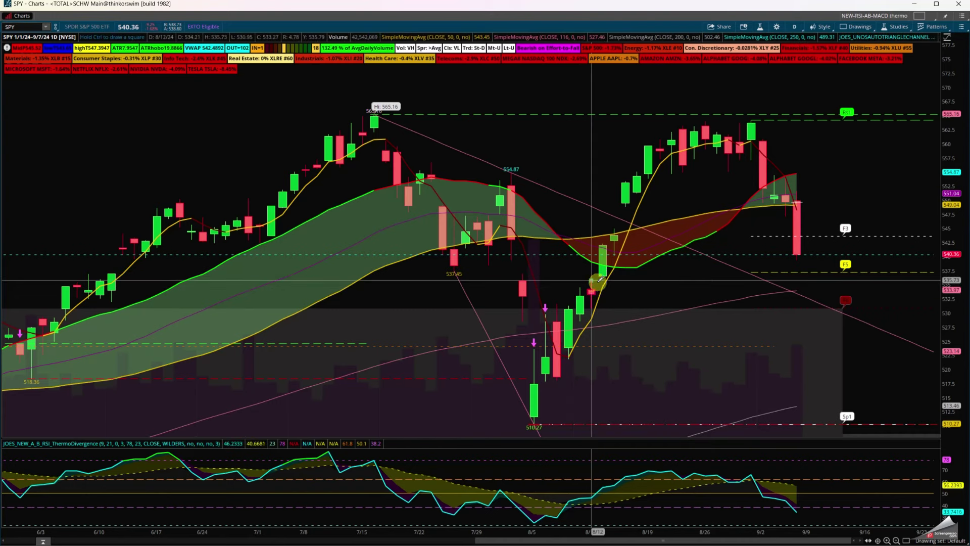
Draw a thin rectangle between 535.73 and 536.28 from 08/12/2024, set its bottom right point's date to 09/13/2024, and color it cyan
{"action": "left_click", "coordinate": [591, 280]}
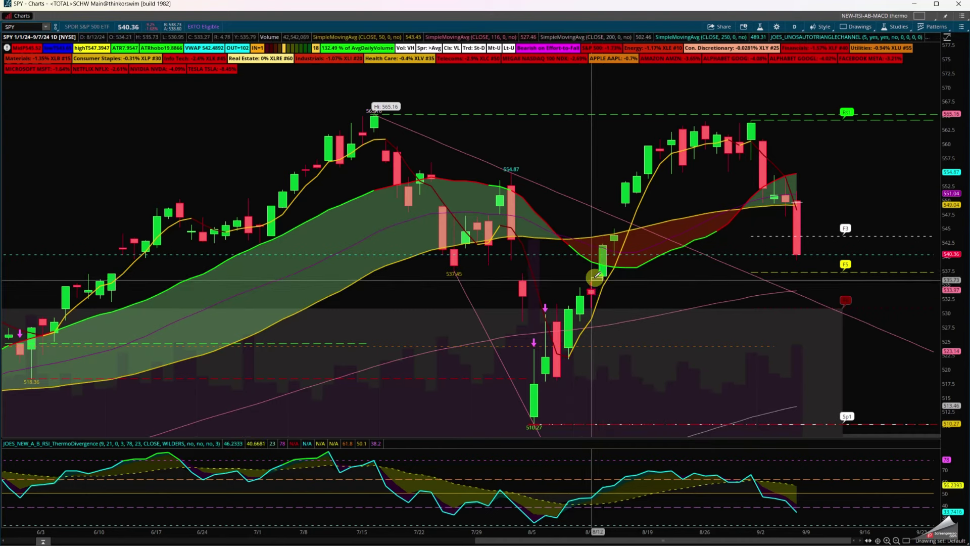
{"action": "right_click", "coordinate": [595, 278]}
{"action": "left_click", "coordinate": [617, 287]}
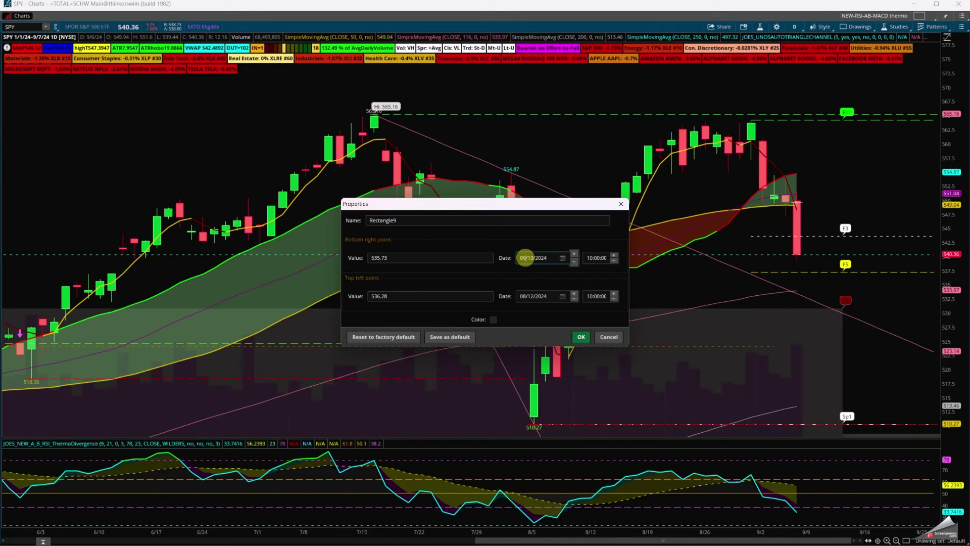
{"action": "left_click", "coordinate": [493, 321]}
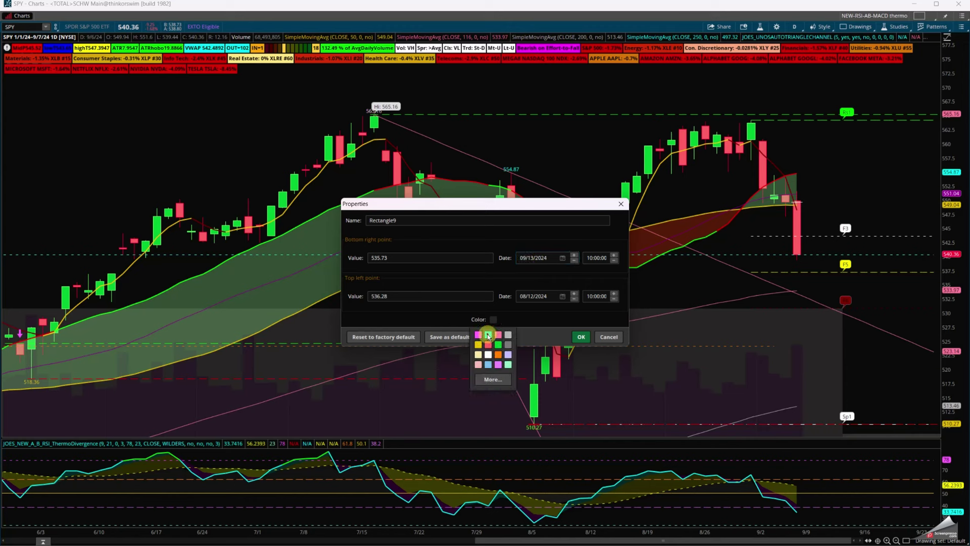
{"action": "left_click", "coordinate": [488, 336]}
{"action": "left_click", "coordinate": [581, 337]}
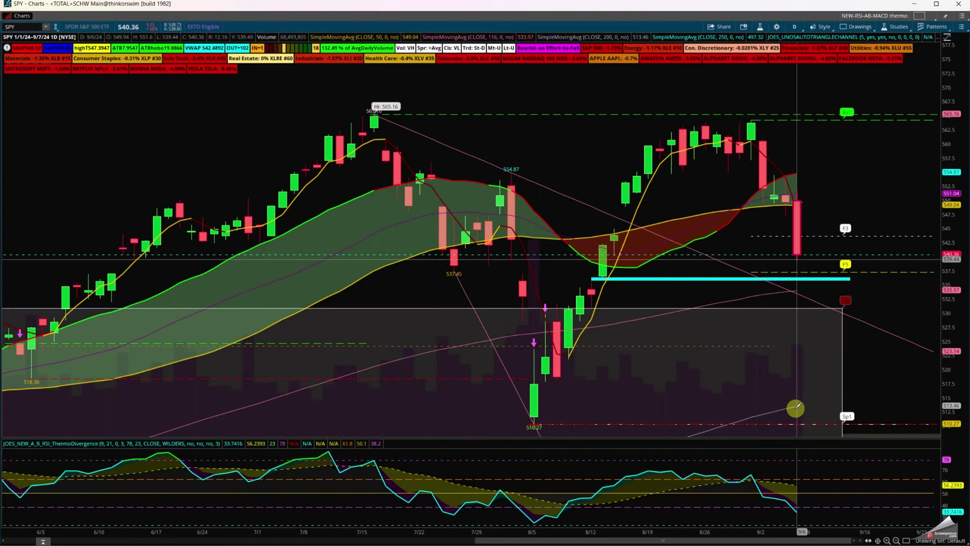
Switch the SPY chart to an intraday time frame with a 30-day interval and a 6-hour aggregation period
{"action": "left_click", "coordinate": [896, 540]}
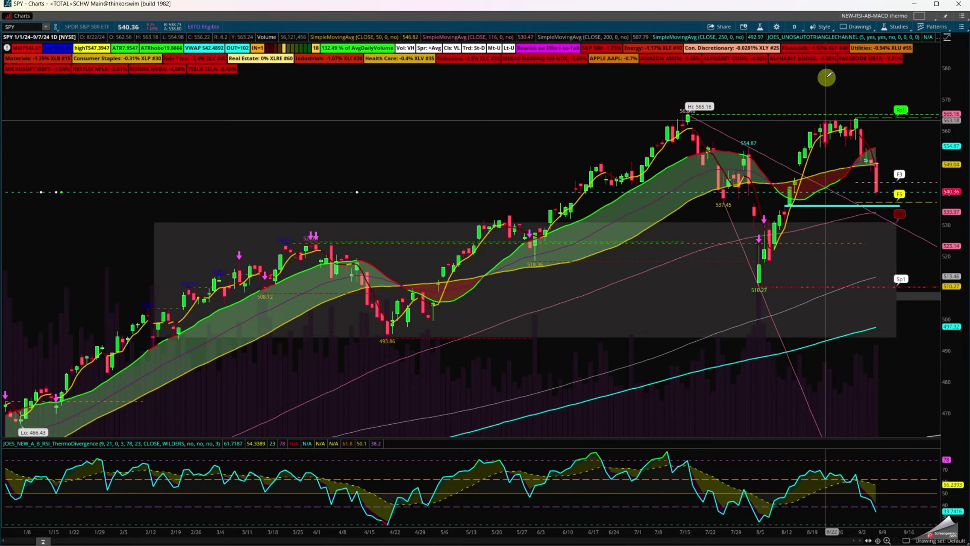
{"action": "left_click", "coordinate": [795, 26]}
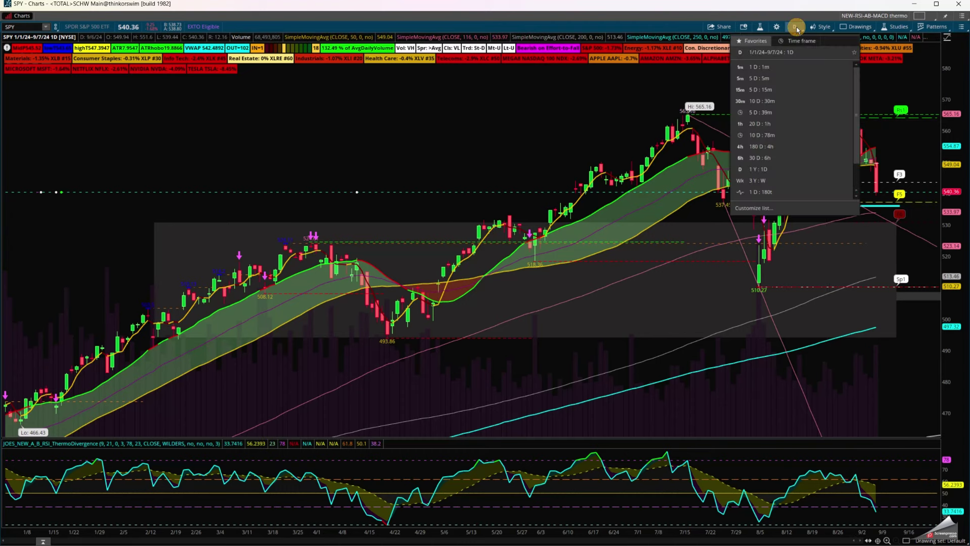
{"action": "left_click", "coordinate": [801, 41]}
{"action": "left_click", "coordinate": [768, 75]}
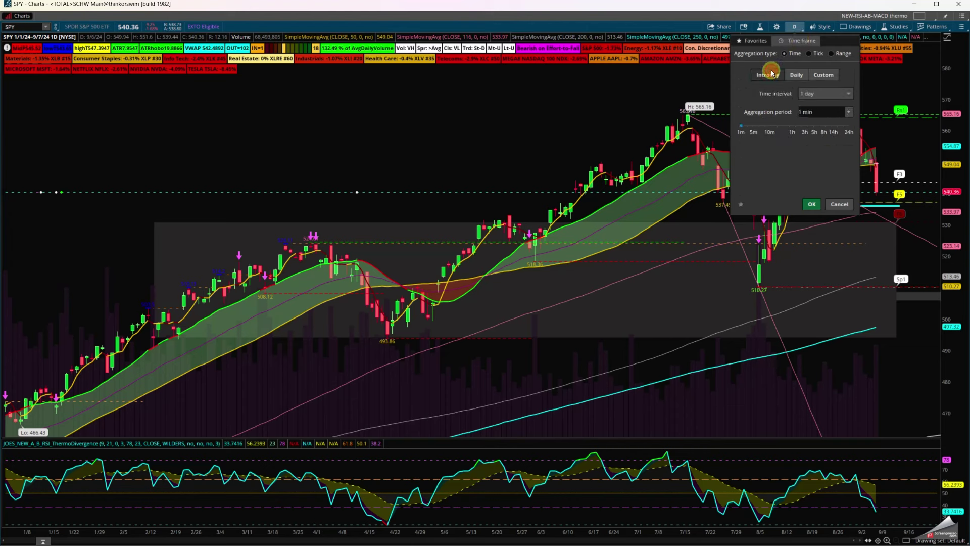
{"action": "left_click", "coordinate": [827, 94]}
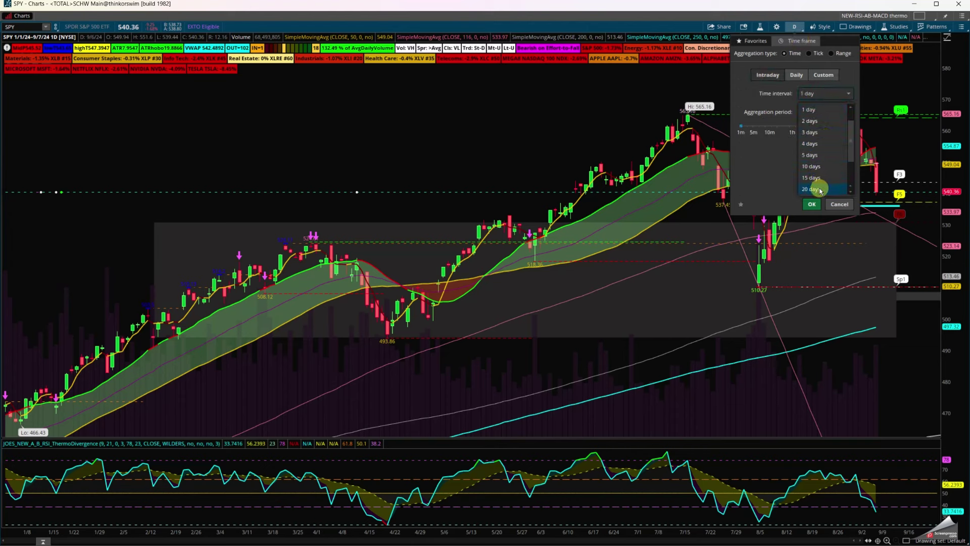
{"action": "left_click", "coordinate": [820, 190]}
{"action": "left_click", "coordinate": [842, 93]}
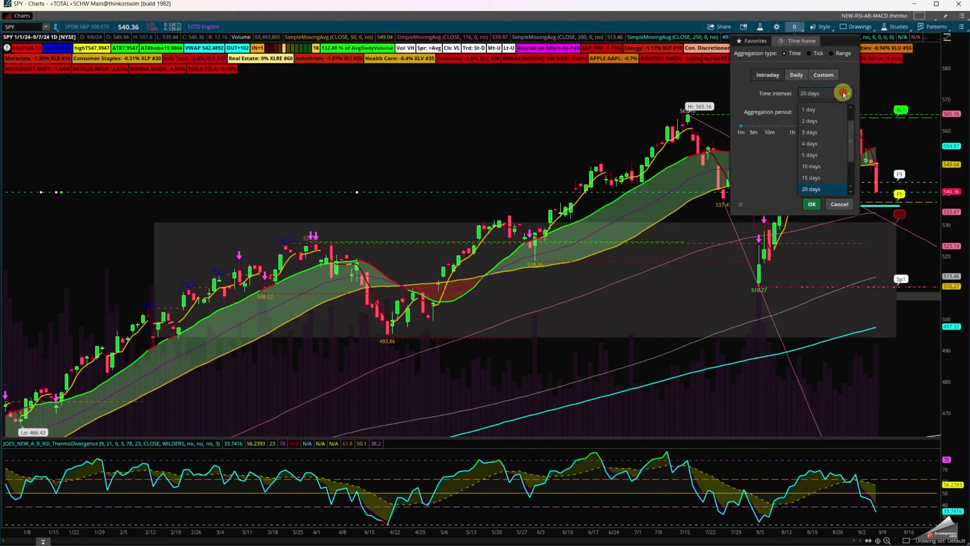
{"action": "scroll", "coordinate": [821, 181], "scroll_direction": "down", "scroll_amount": 2}
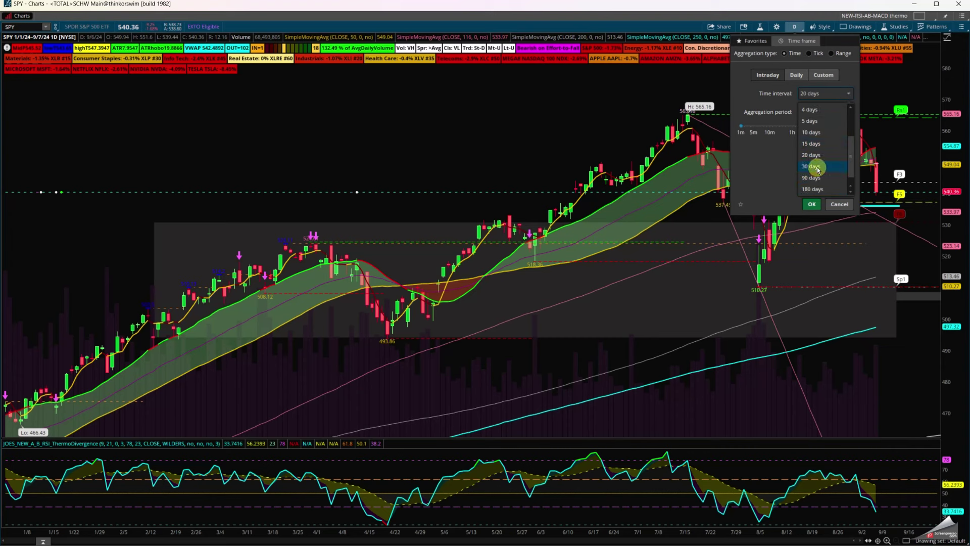
{"action": "left_click", "coordinate": [817, 167]}
{"action": "left_click", "coordinate": [848, 112]}
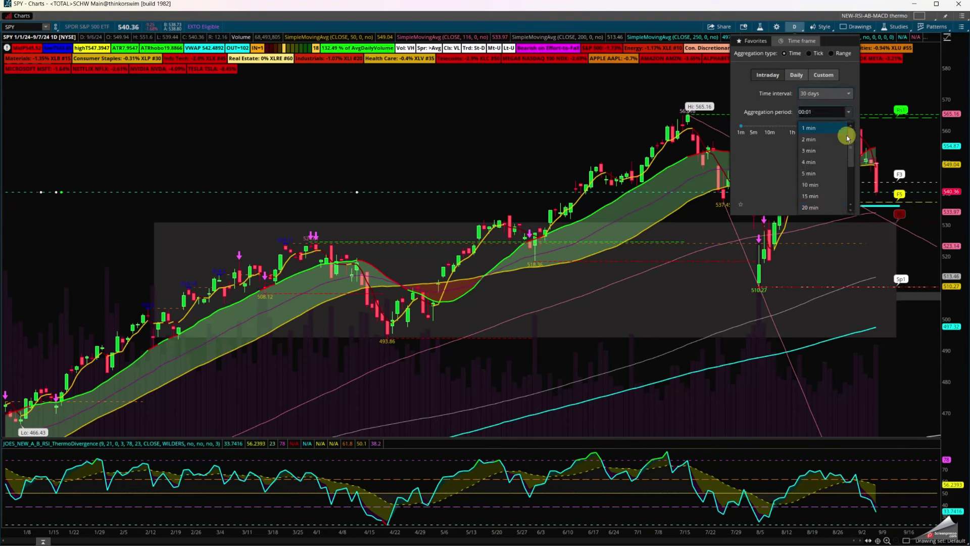
{"action": "scroll", "coordinate": [853, 185], "scroll_direction": "down", "scroll_amount": 3}
{"action": "left_click", "coordinate": [819, 190]}
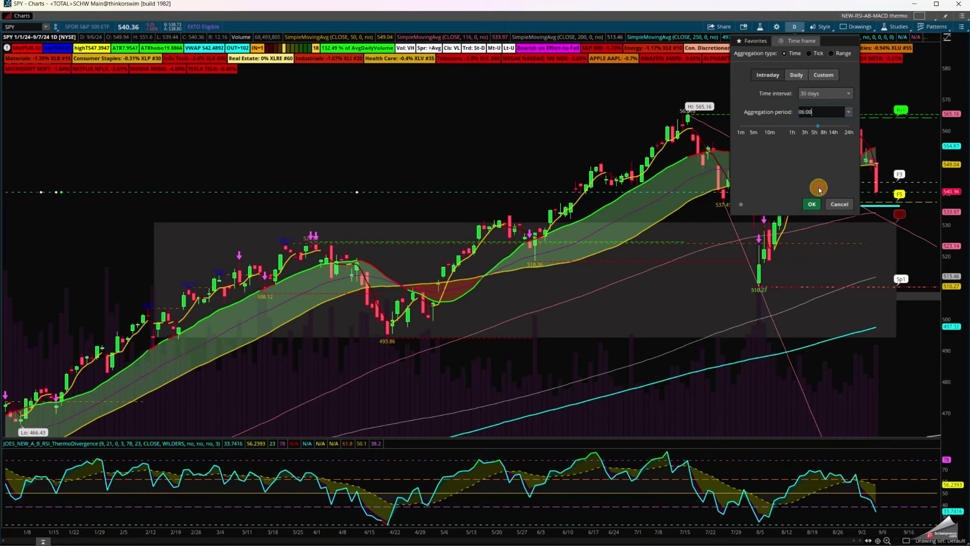
{"action": "left_click", "coordinate": [808, 205]}
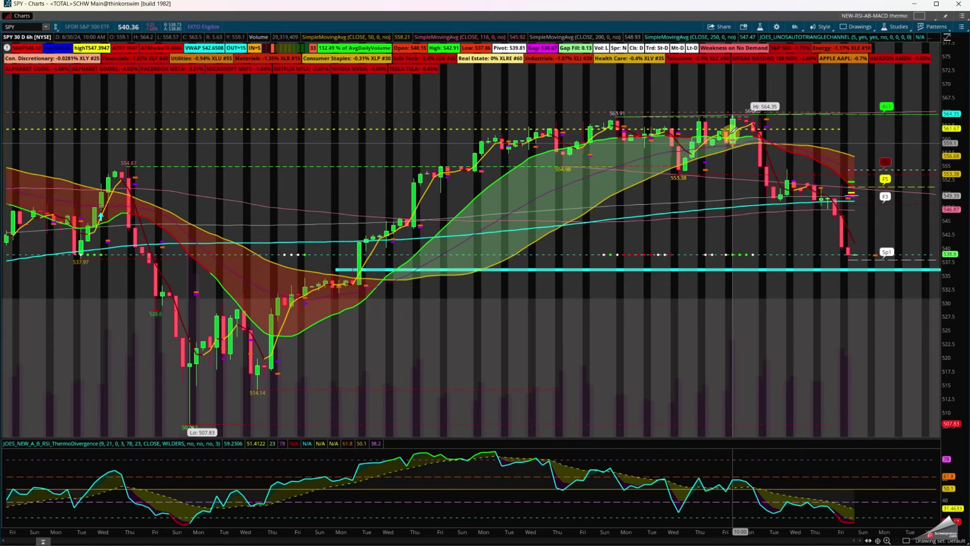
{"action": "mouse_move", "coordinate": [754, 108]}
{"action": "left_mouse_down"}
{"action": "mouse_move", "coordinate": [806, 223]}
{"action": "mouse_move", "coordinate": [851, 257]}
{"action": "left_mouse_up"}
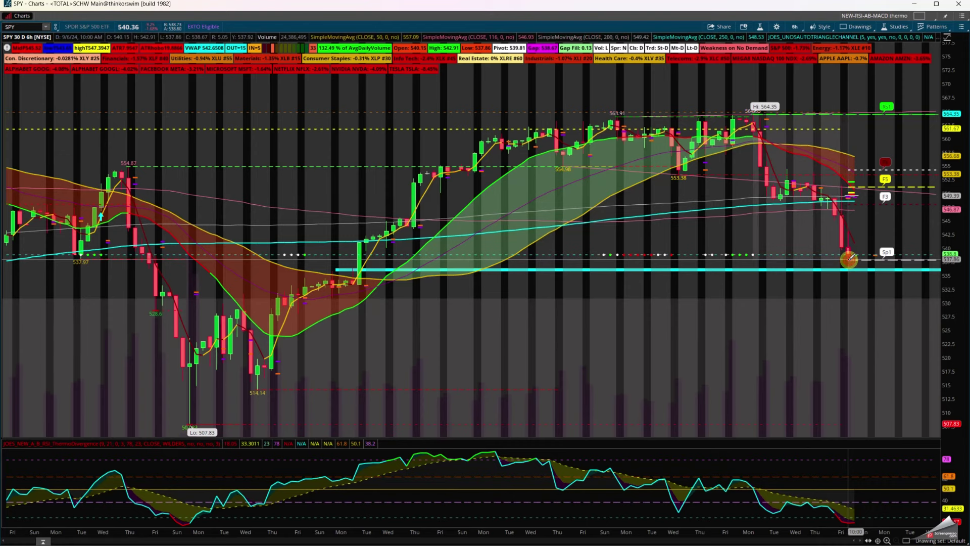
{"action": "right_click", "coordinate": [807, 241]}
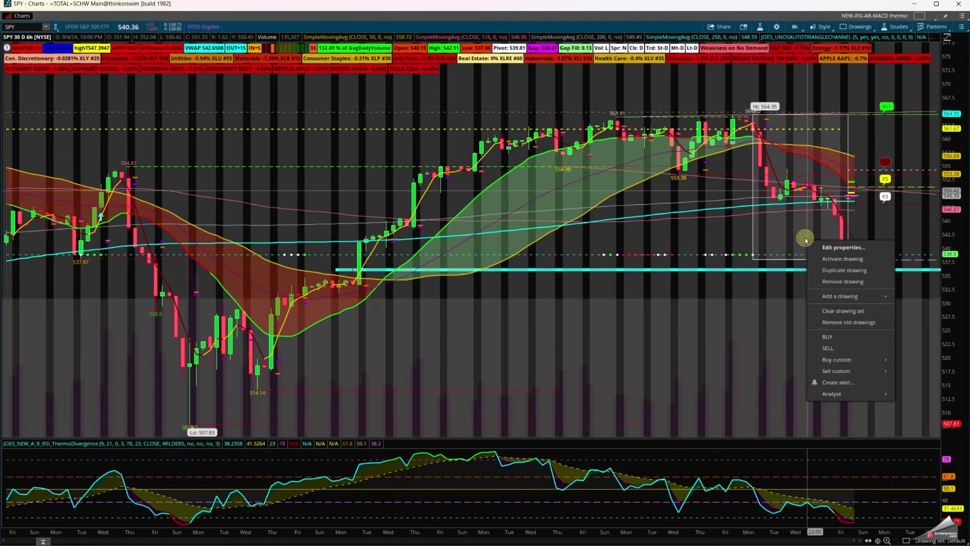
{"action": "left_click", "coordinate": [843, 271]}
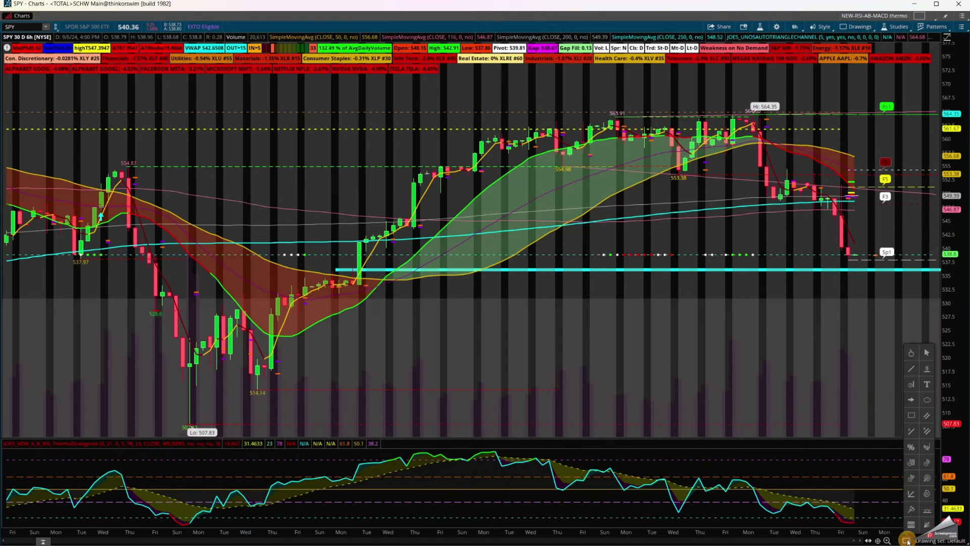
Draw Fibonacci retracements on the SPY 6-hour chart from the 564.35 high to the 537.86 low
{"action": "left_click_drag", "start_coordinate": [758, 121], "coordinate": [845, 257]}
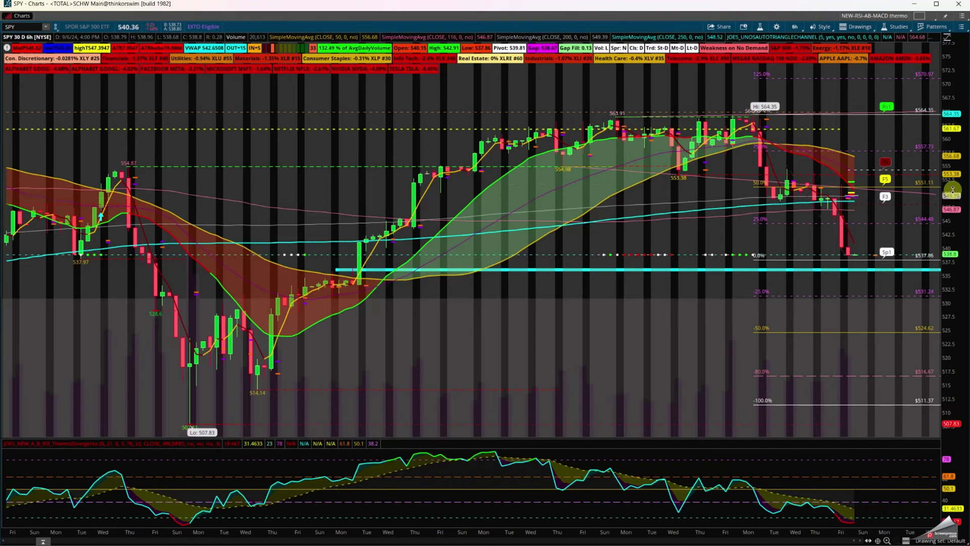
{"action": "left_click_drag", "start_coordinate": [953, 190], "coordinate": [963, 301]}
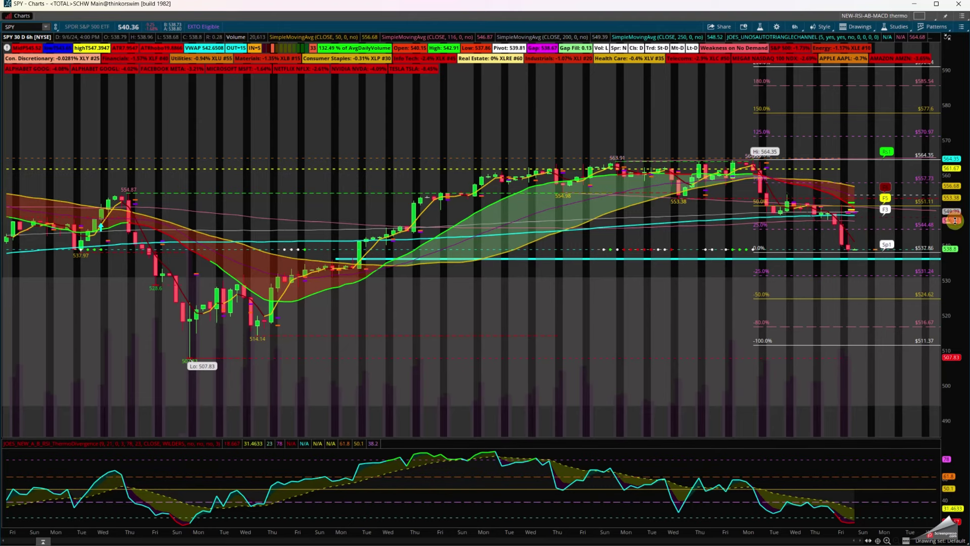
{"action": "left_click_drag", "start_coordinate": [955, 221], "coordinate": [955, 230]}
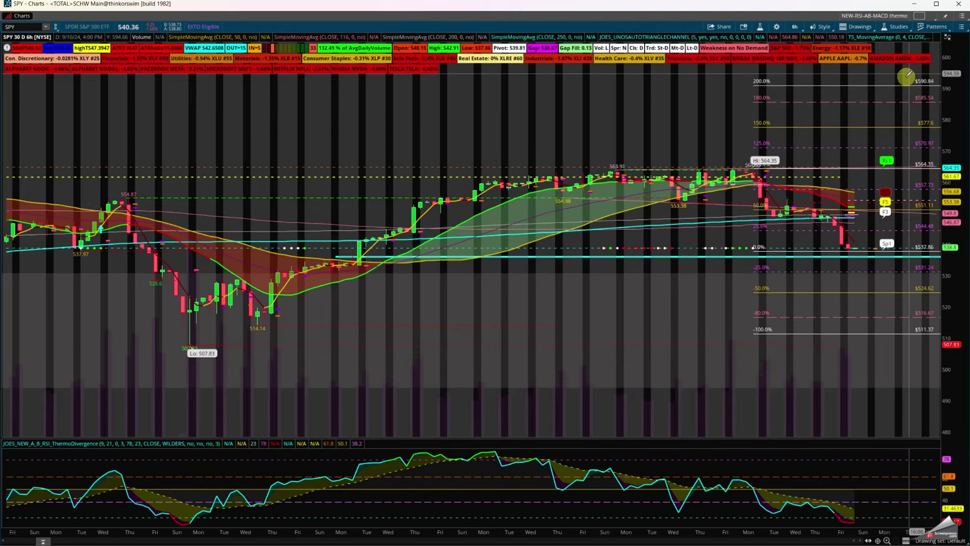
{"action": "left_click_drag", "start_coordinate": [950, 199], "coordinate": [950, 197]}
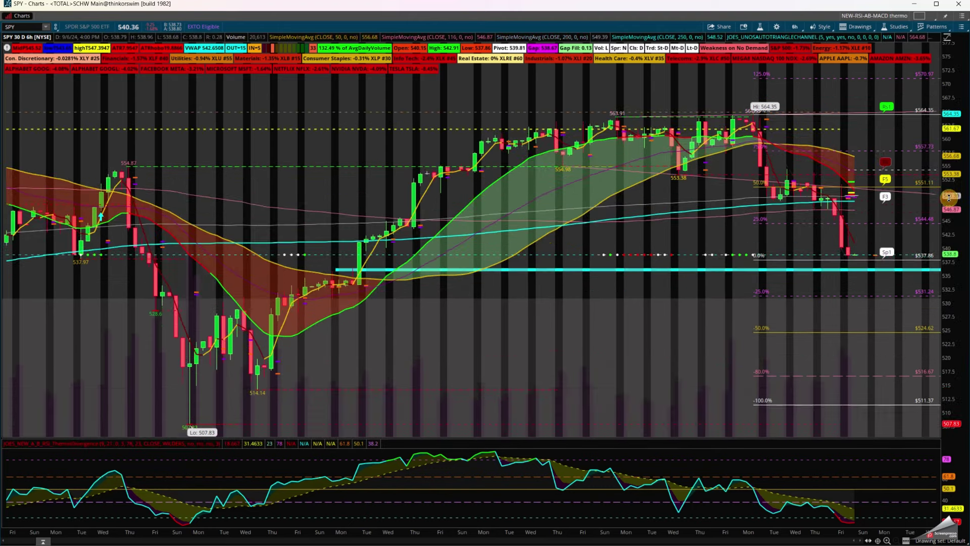
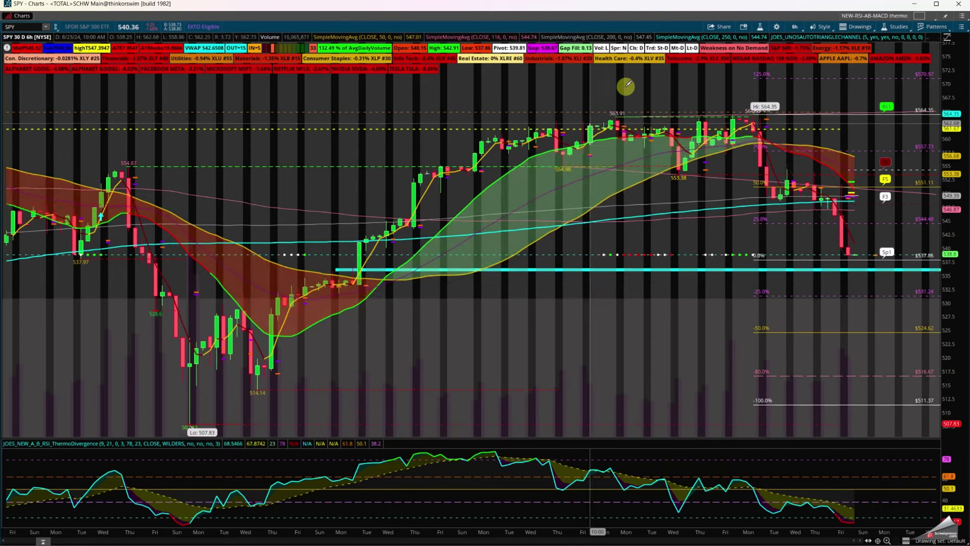
Turn off the Extended-Hours Trading session for futures in the chart settings and apply the change
{"action": "left_click", "coordinate": [795, 26]}
{"action": "left_click", "coordinate": [802, 40]}
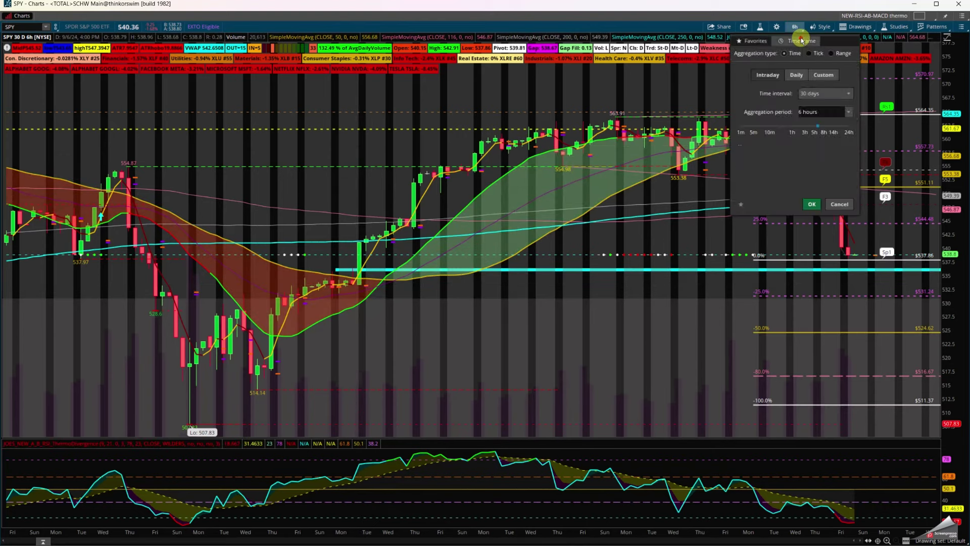
{"action": "left_click", "coordinate": [828, 26]}
{"action": "left_click", "coordinate": [801, 67]}
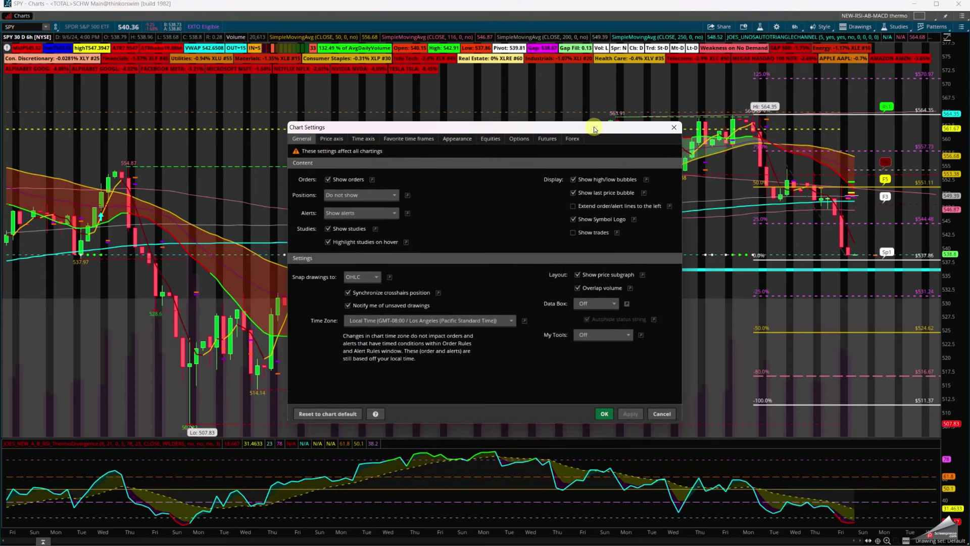
{"action": "left_click", "coordinate": [555, 140]}
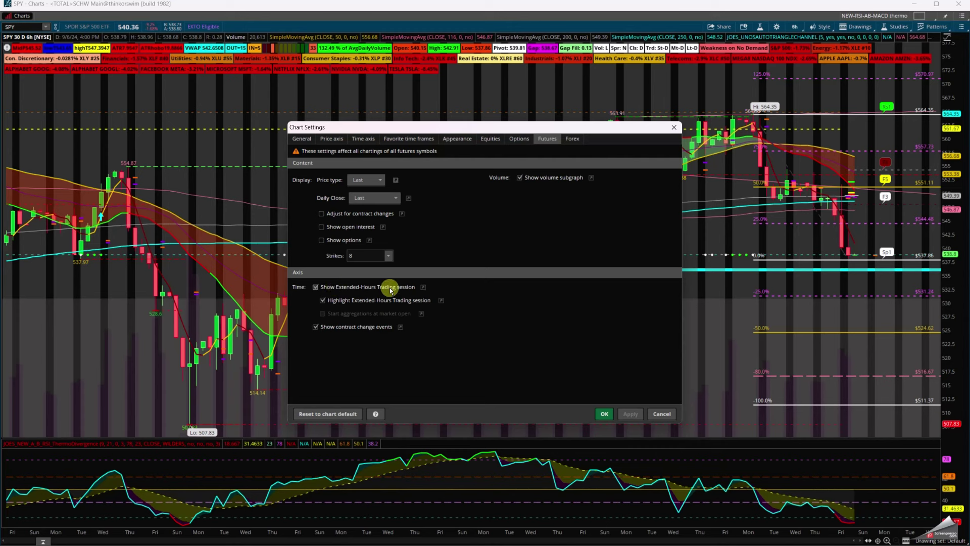
{"action": "left_click", "coordinate": [316, 287]}
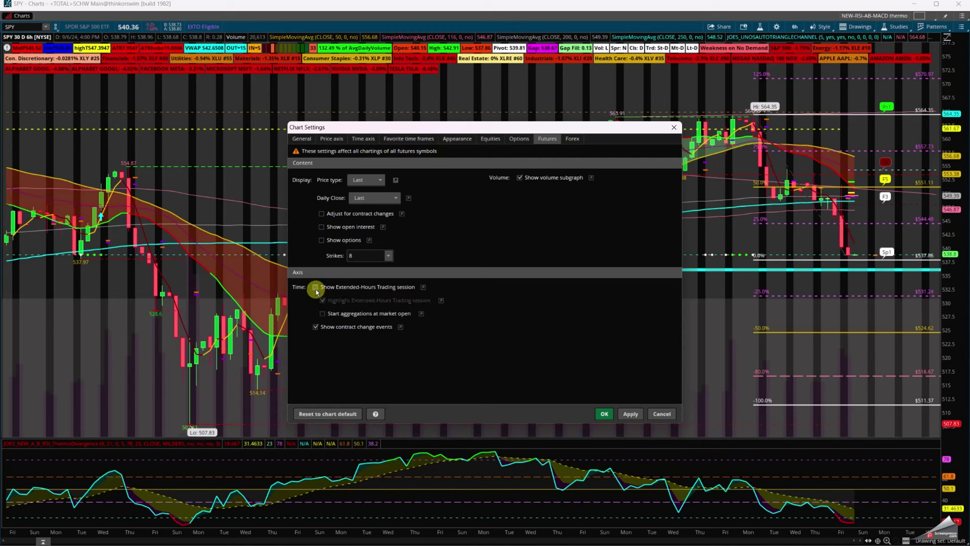
{"action": "left_click", "coordinate": [629, 414]}
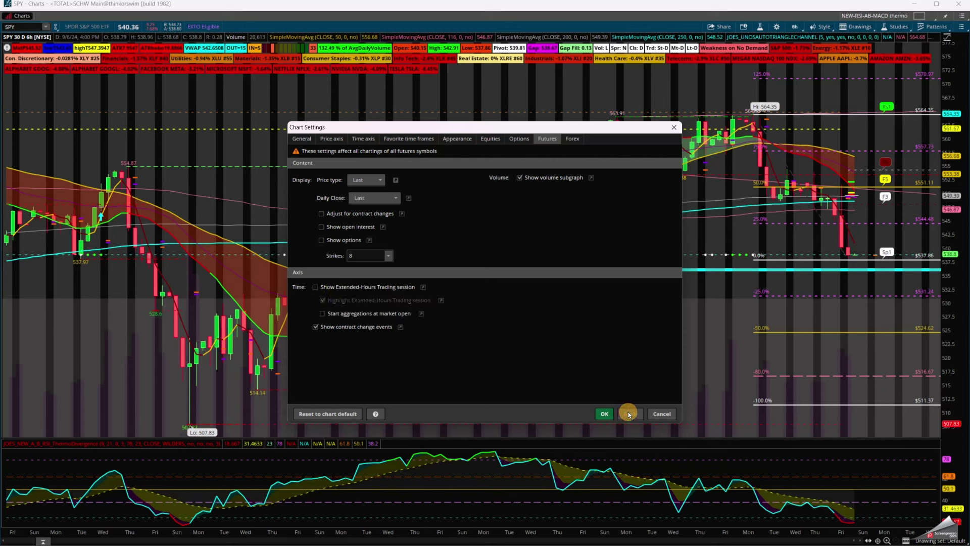
{"action": "left_click", "coordinate": [675, 129]}
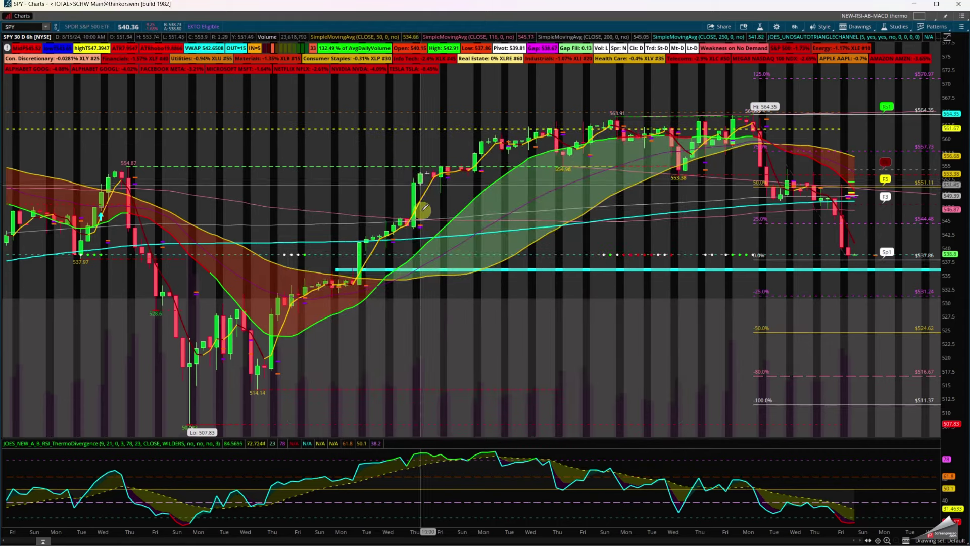
Turn off the Extended-Hours Trading session for equities in the chart settings and apply the change
{"action": "left_click", "coordinate": [822, 29]}
{"action": "left_click", "coordinate": [802, 68]}
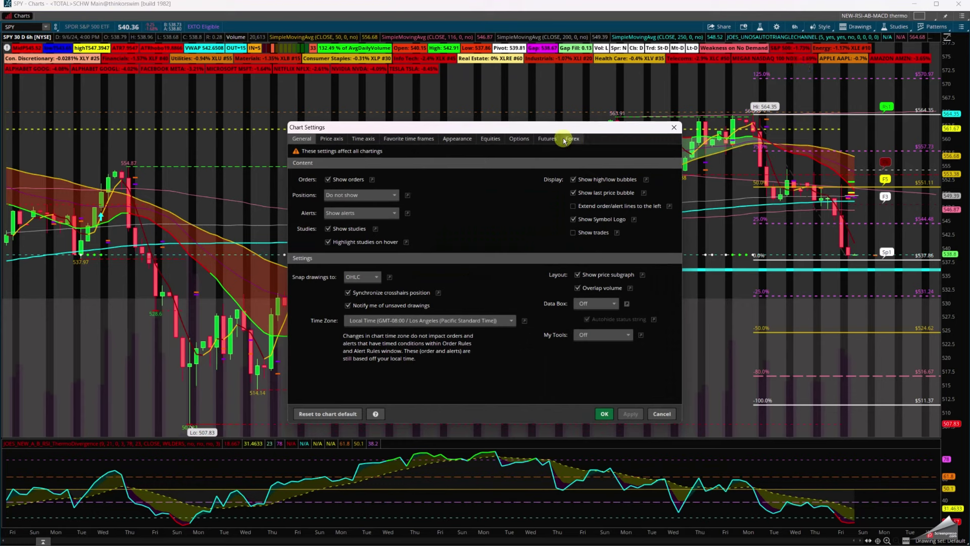
{"action": "left_click", "coordinate": [502, 142]}
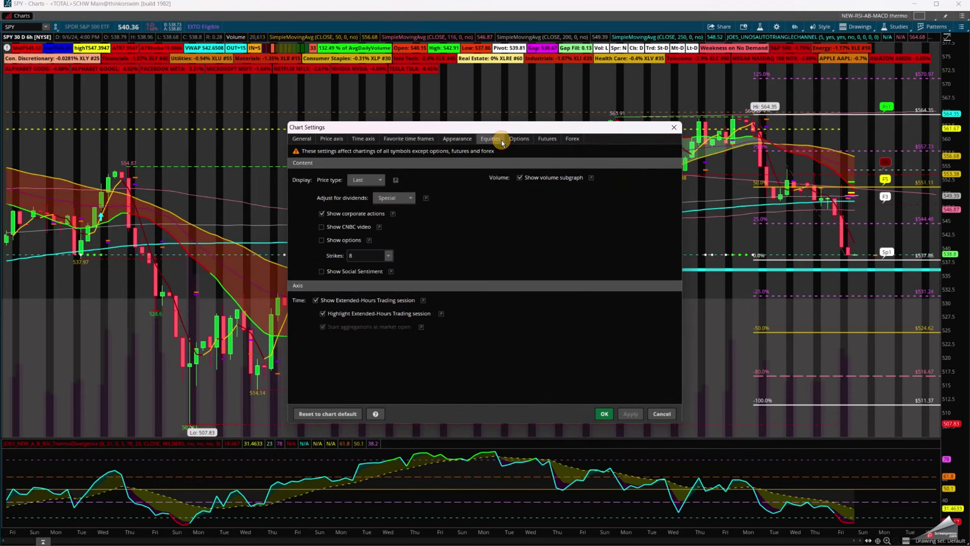
{"action": "left_click", "coordinate": [316, 301]}
{"action": "left_click", "coordinate": [630, 414]}
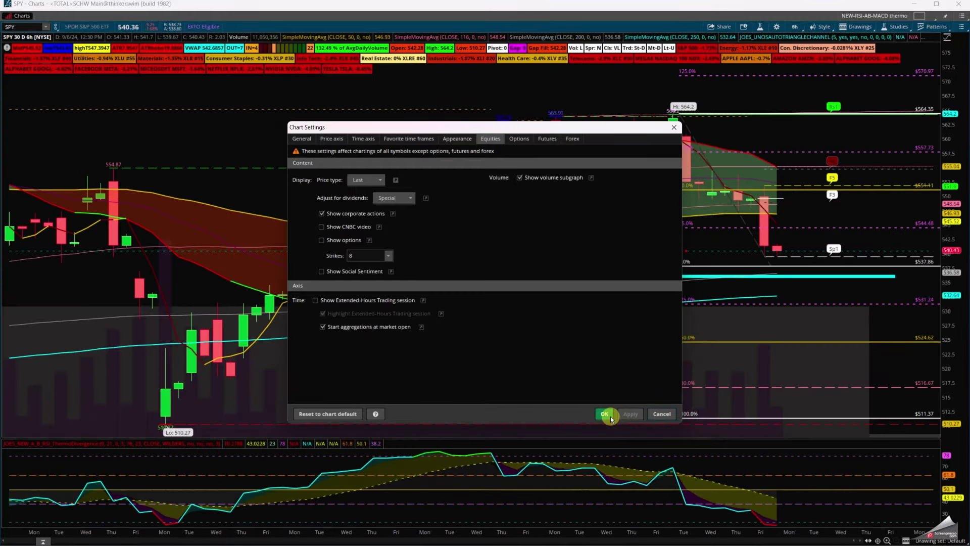
{"action": "left_click", "coordinate": [604, 414]}
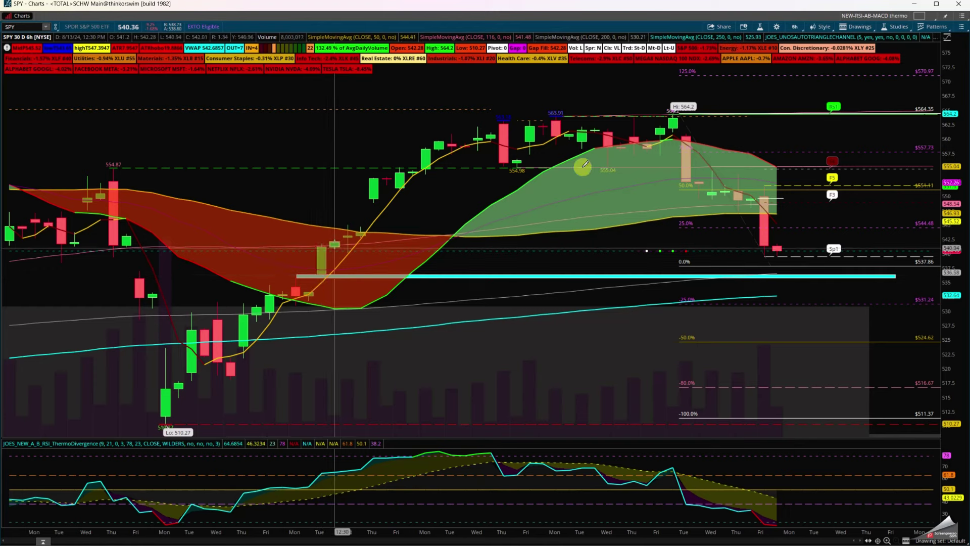
Turn the Extended-Hours Trading session back on for both equities and futures in the chart settings and apply the changes
{"action": "left_click", "coordinate": [823, 26]}
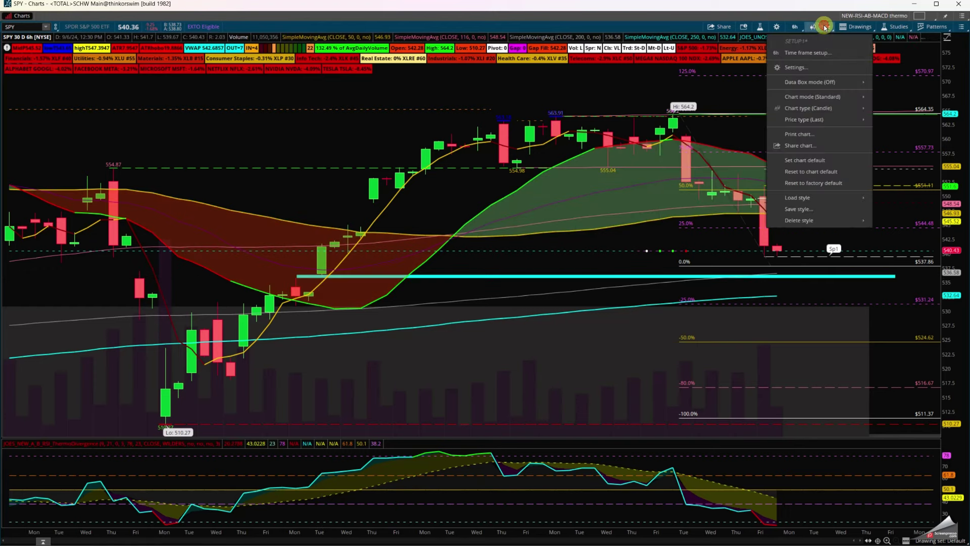
{"action": "left_click", "coordinate": [801, 71]}
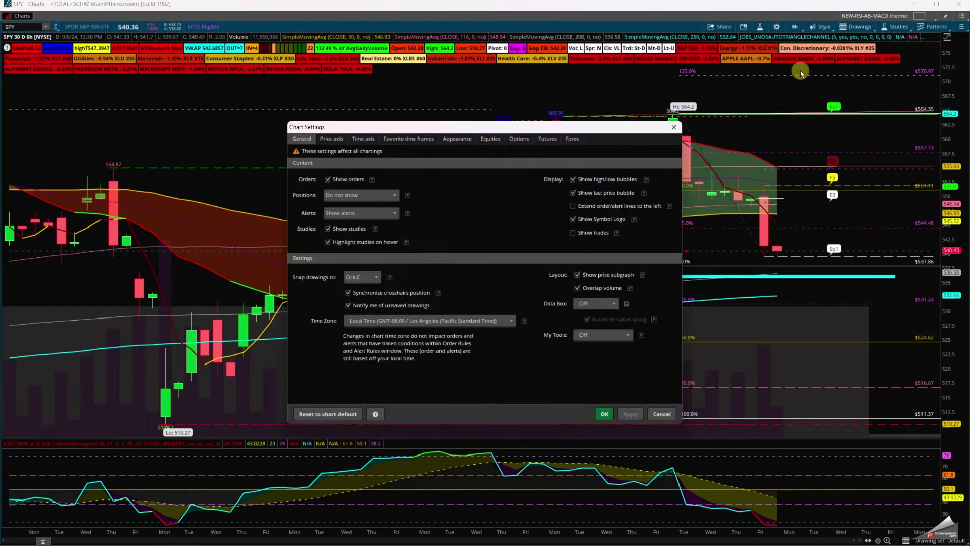
{"action": "left_click", "coordinate": [491, 138]}
{"action": "left_click", "coordinate": [315, 300]}
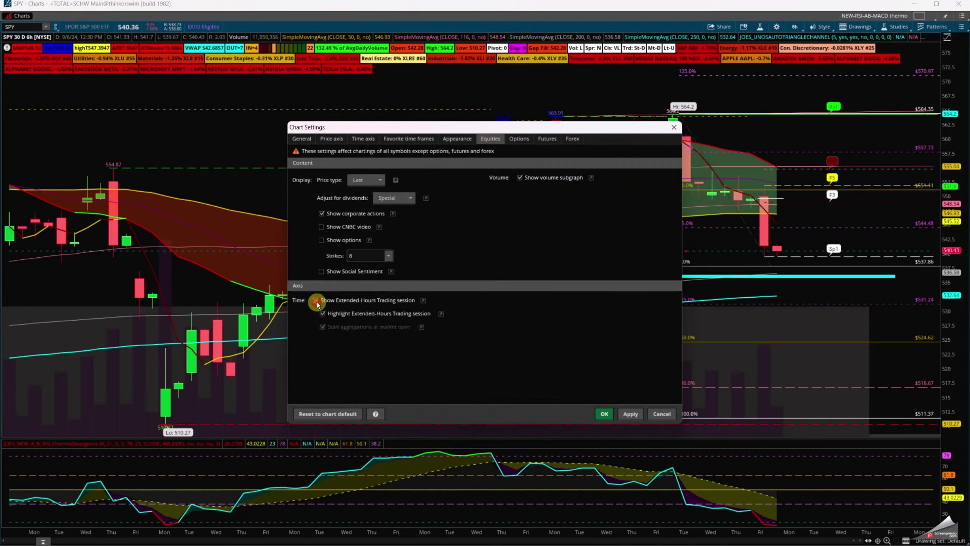
{"action": "left_click", "coordinate": [546, 139]}
{"action": "left_click", "coordinate": [315, 288]}
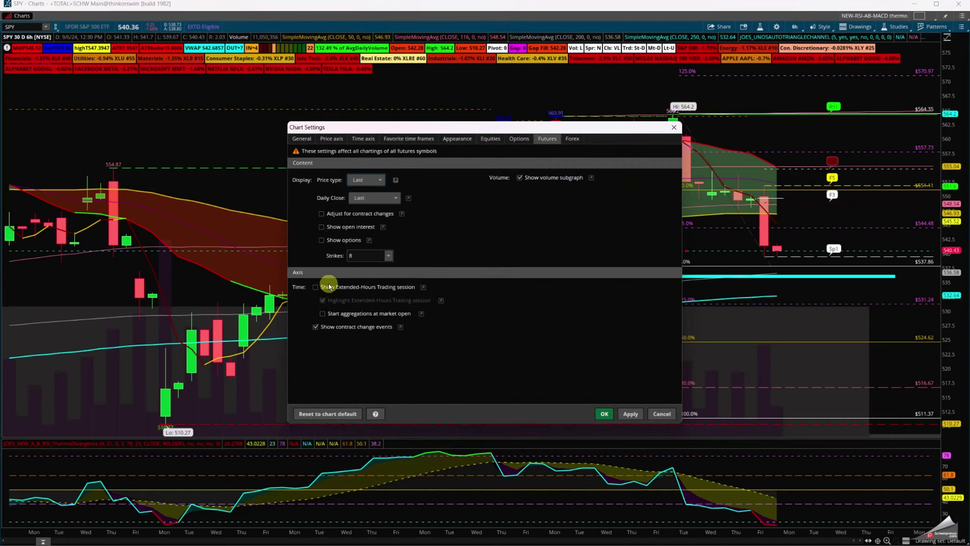
{"action": "left_click", "coordinate": [631, 414]}
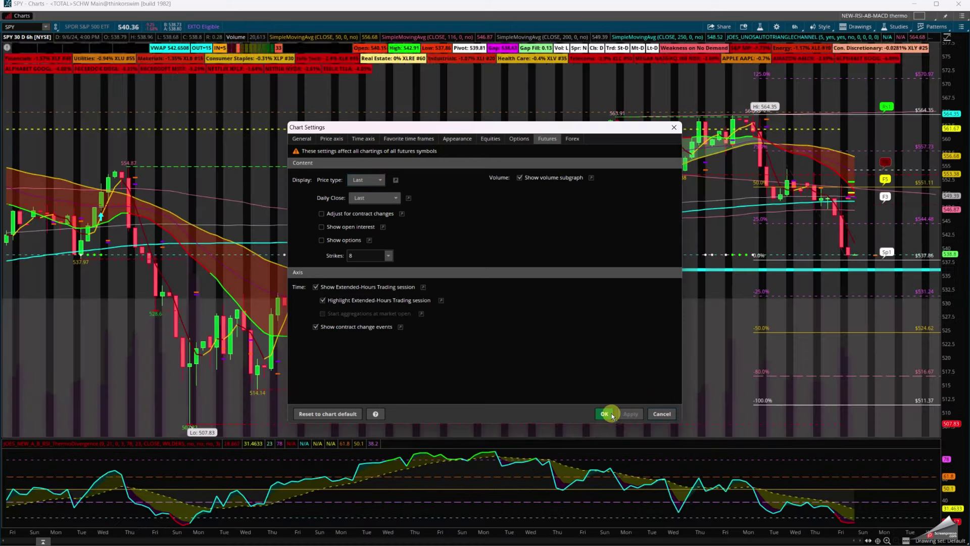
{"action": "left_click", "coordinate": [607, 413]}
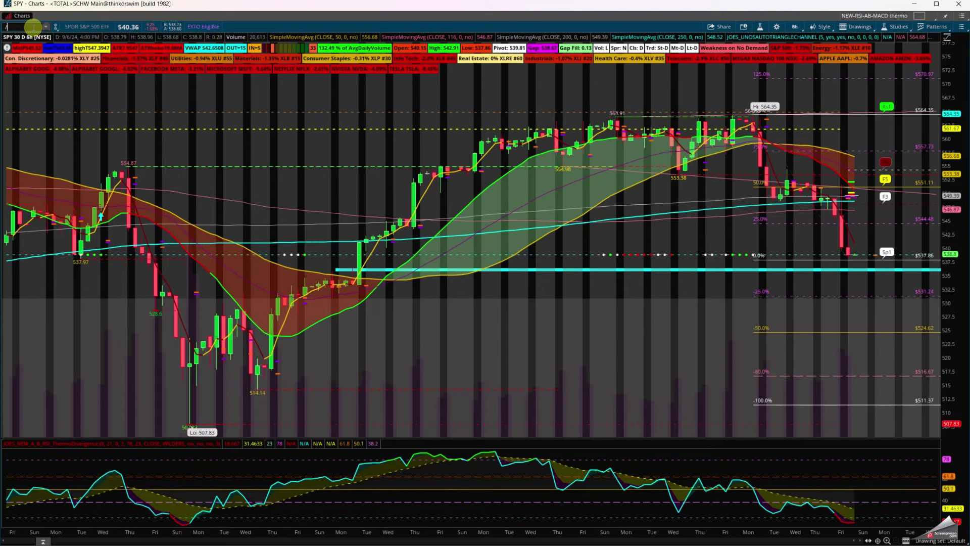
Load the /MES futures chart, followed by the /MNQ futures chart, on the 6-hour time frame
{"action": "type", "text": "ES"}
{"action": "key", "text": "Return"}
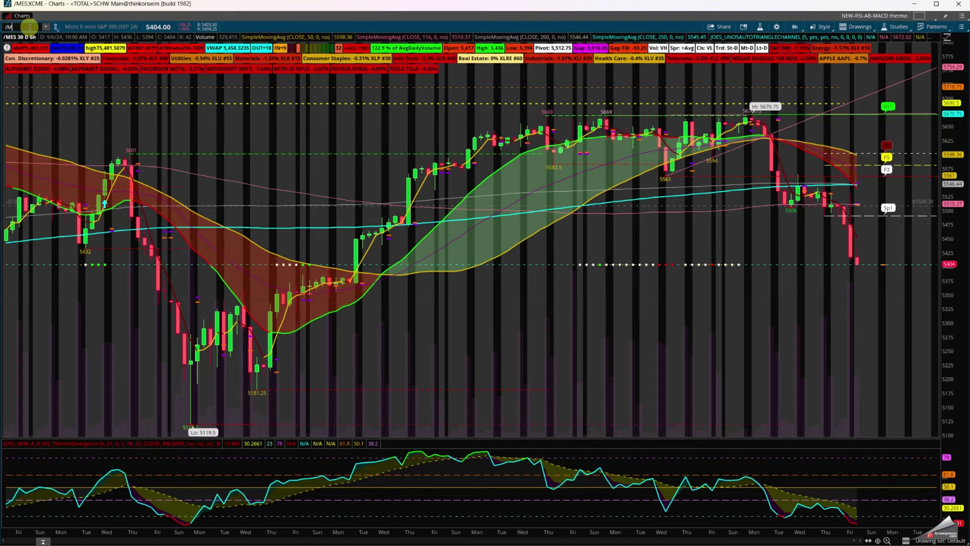
{"action": "type", "text": "Q"}
{"action": "key", "text": "Return"}
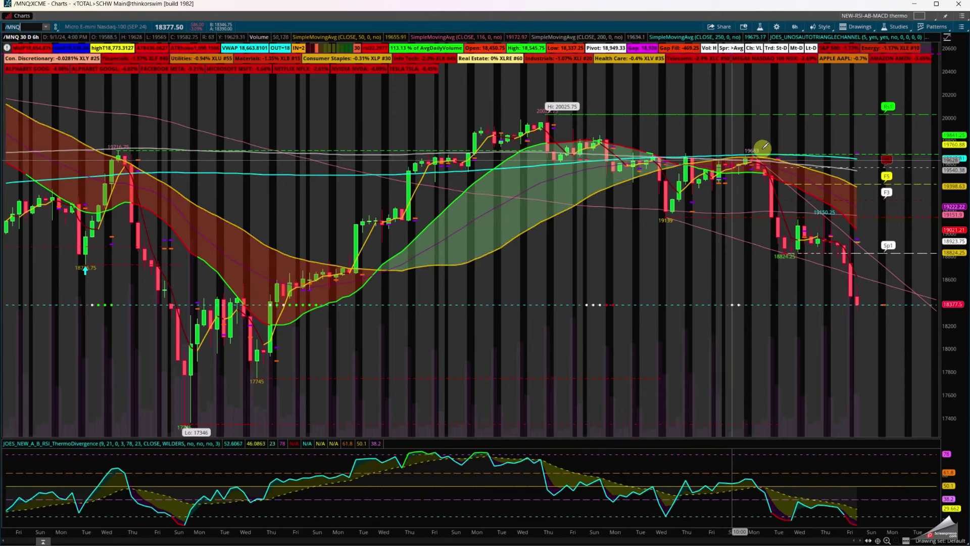
Draw quadrant lines on /MNQ from the 19683 high to the 18337.25 low and set their begin date to 08/07/2024
{"action": "mouse_move", "coordinate": [752, 152]}
{"action": "left_mouse_down"}
{"action": "mouse_move", "coordinate": [819, 268]}
{"action": "mouse_move", "coordinate": [856, 308]}
{"action": "left_mouse_up"}
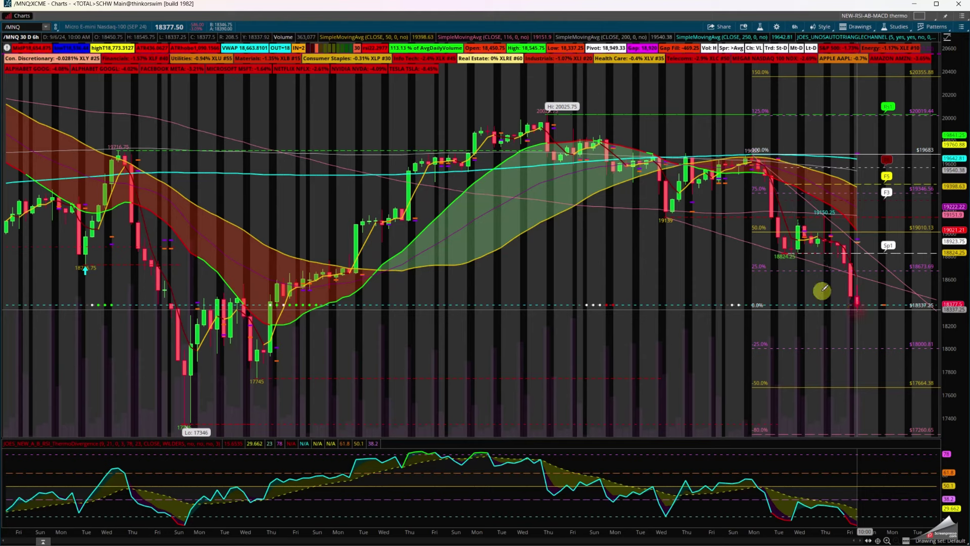
{"action": "right_click", "coordinate": [806, 272]}
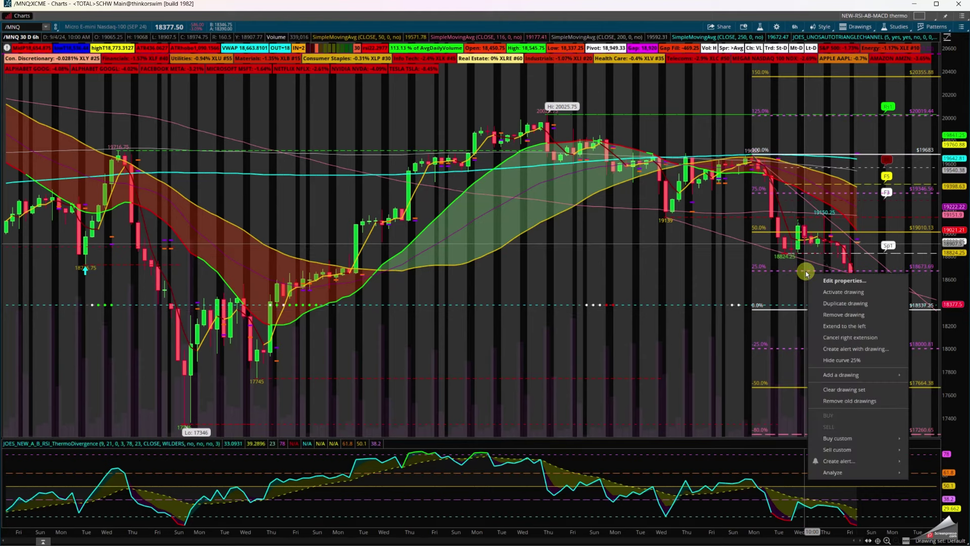
{"action": "left_click", "coordinate": [838, 282]}
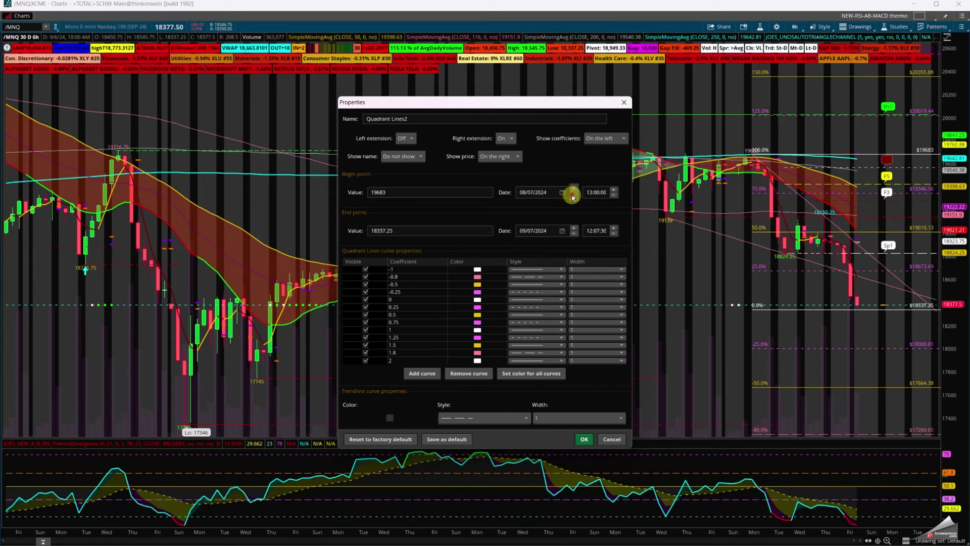
{"action": "left_click", "coordinate": [584, 439]}
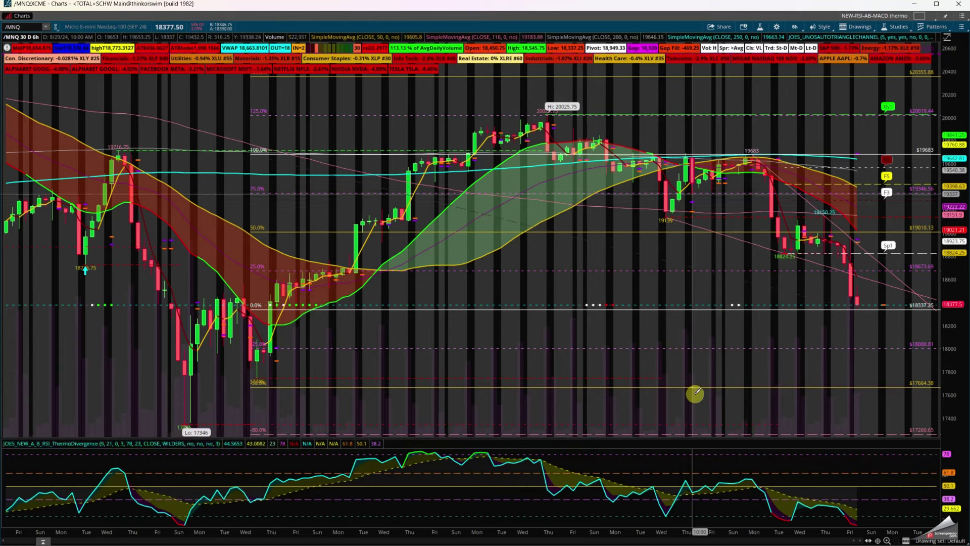
{"action": "left_click", "coordinate": [860, 306]}
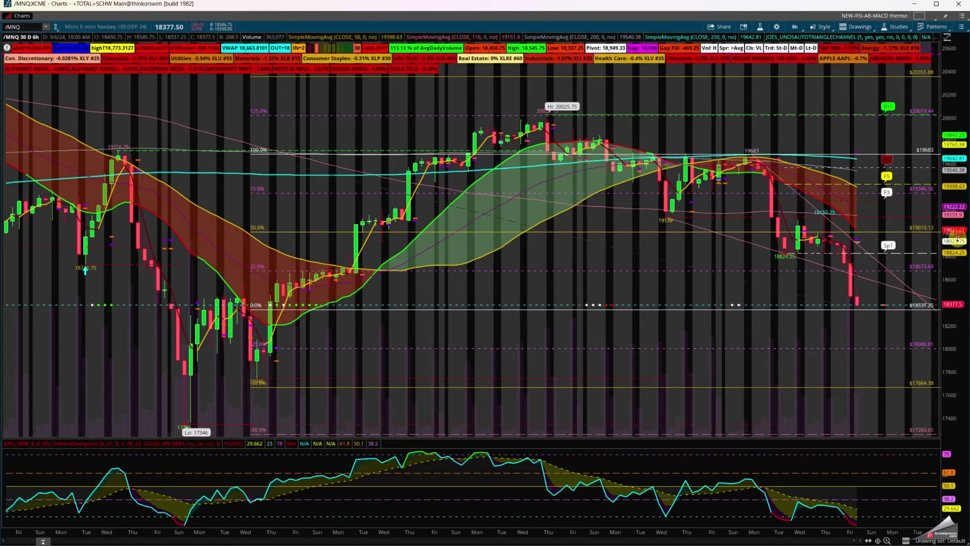
{"action": "left_click_drag", "start_coordinate": [957, 237], "coordinate": [958, 283]}
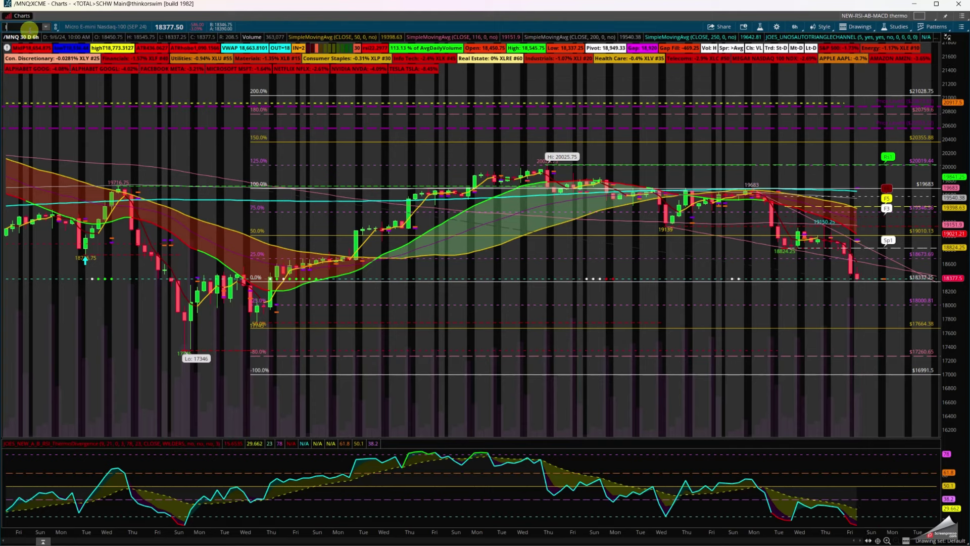
Load the IWM chart and switch it to the 3-year weekly time frame
{"action": "type", "text": "IEM"}
{"action": "key", "text": "Return"}
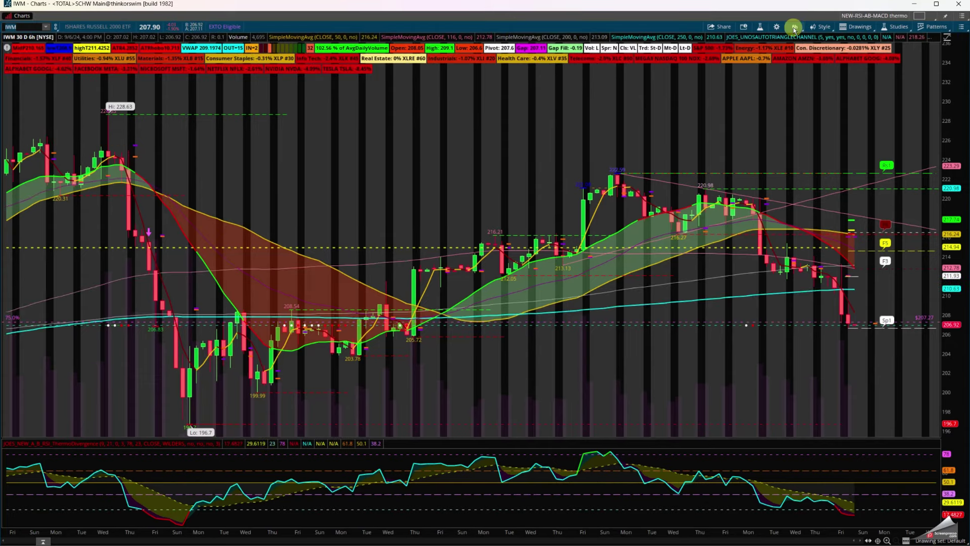
{"action": "left_click", "coordinate": [794, 26]}
{"action": "left_click", "coordinate": [767, 169]}
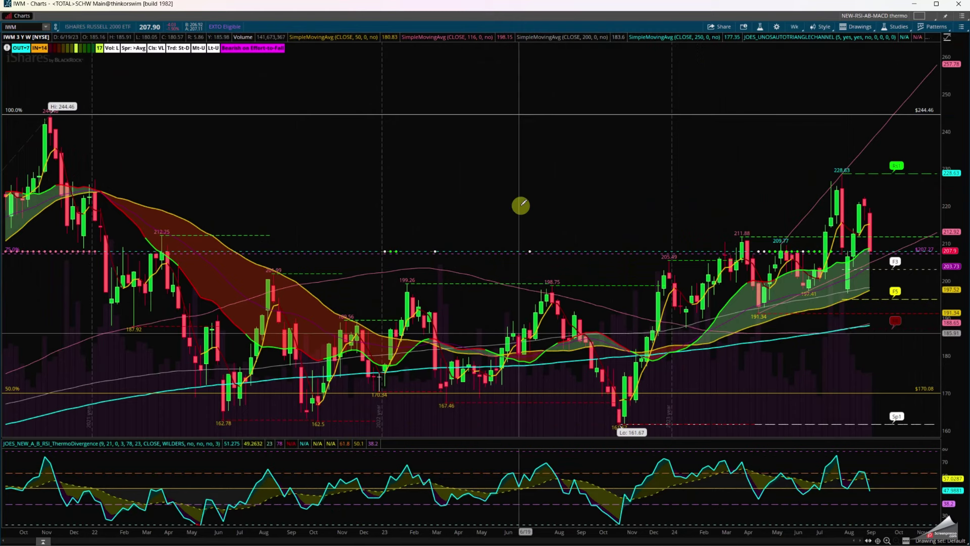
Draw a rectangle on the IWM weekly chart covering about 162 to 199, from September 2024 back to late 2021
{"action": "mouse_move", "coordinate": [54, 114]}
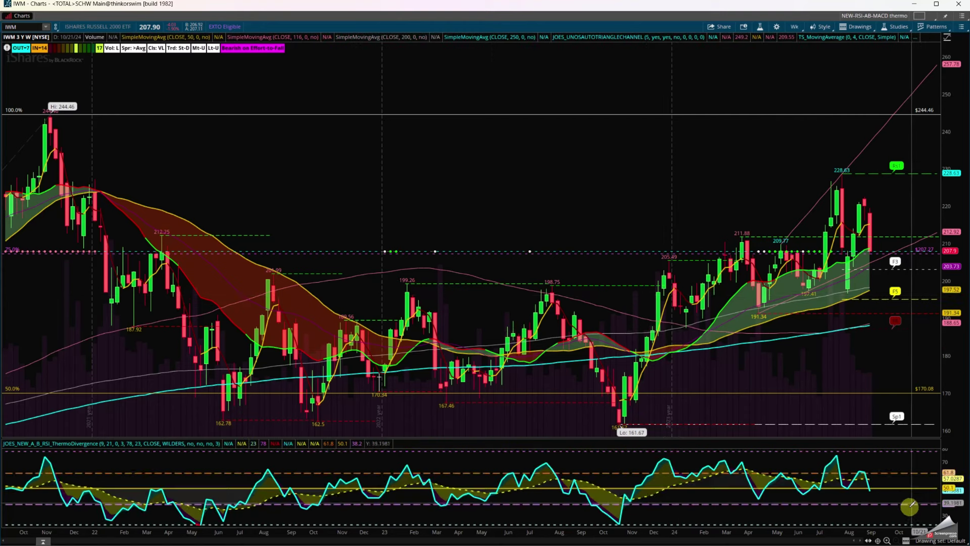
{"action": "left_click", "coordinate": [906, 540]}
{"action": "left_click", "coordinate": [929, 418]}
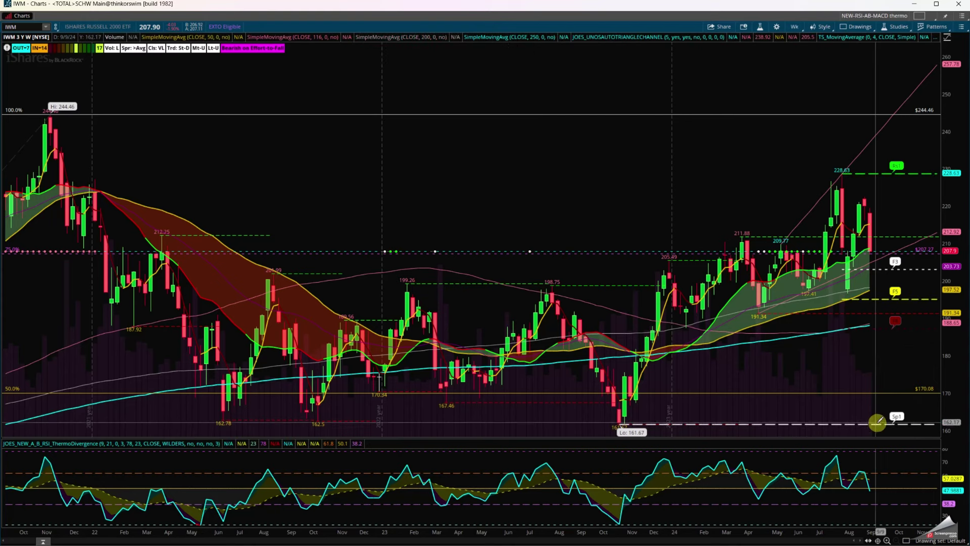
{"action": "mouse_move", "coordinate": [878, 422]}
{"action": "left_mouse_down"}
{"action": "mouse_move", "coordinate": [353, 424]}
{"action": "mouse_move", "coordinate": [163, 347]}
{"action": "mouse_move", "coordinate": [86, 270]}
{"action": "mouse_move", "coordinate": [78, 283]}
{"action": "left_mouse_up"}
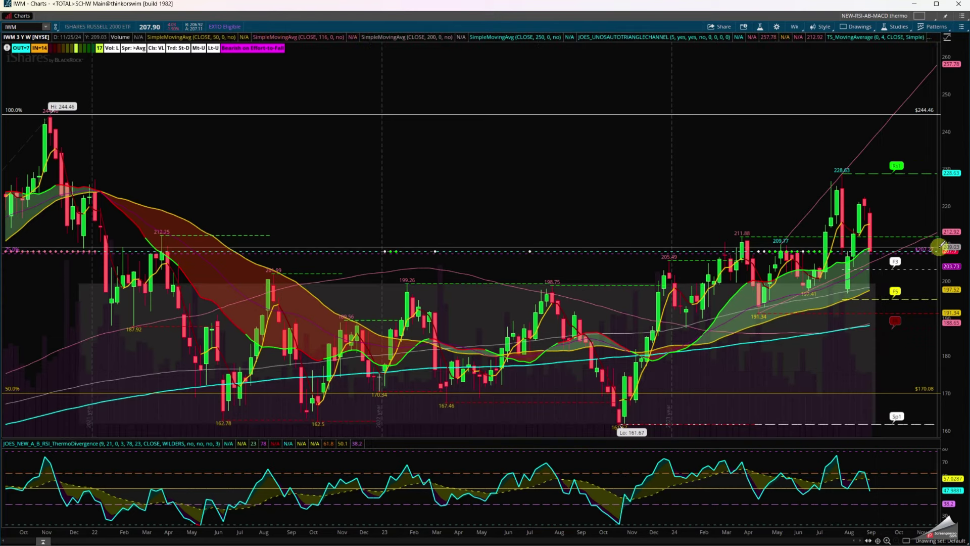
Switch the chart to the 1-year daily time frame and load the /MNQ symbol
{"action": "left_click", "coordinate": [795, 27]}
{"action": "left_click", "coordinate": [758, 169]}
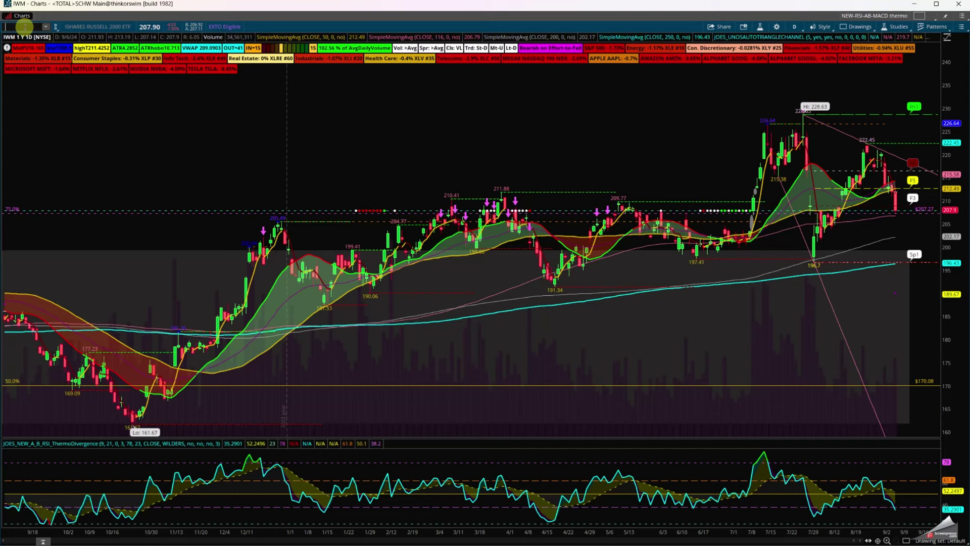
{"action": "type", "text": "Q"}
{"action": "key", "text": "Return"}
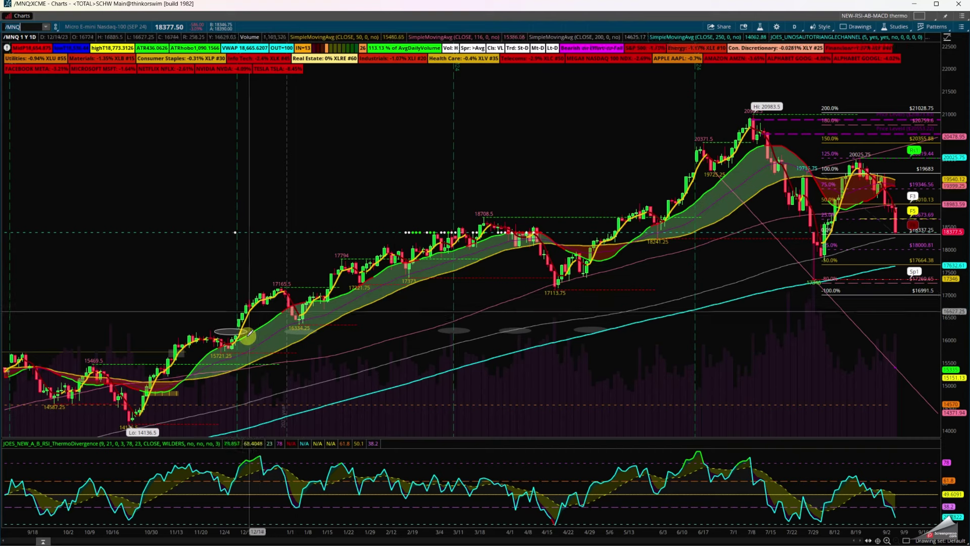
Remove the four flat ellipse drawings between January and May on the /MNQ daily chart, keeping the December one
{"action": "right_click", "coordinate": [458, 333]}
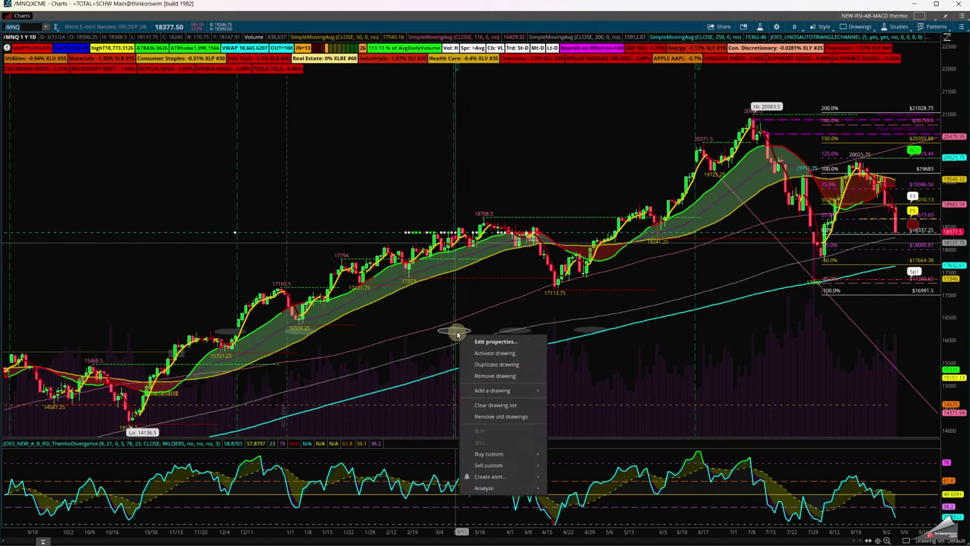
{"action": "left_click", "coordinate": [492, 376]}
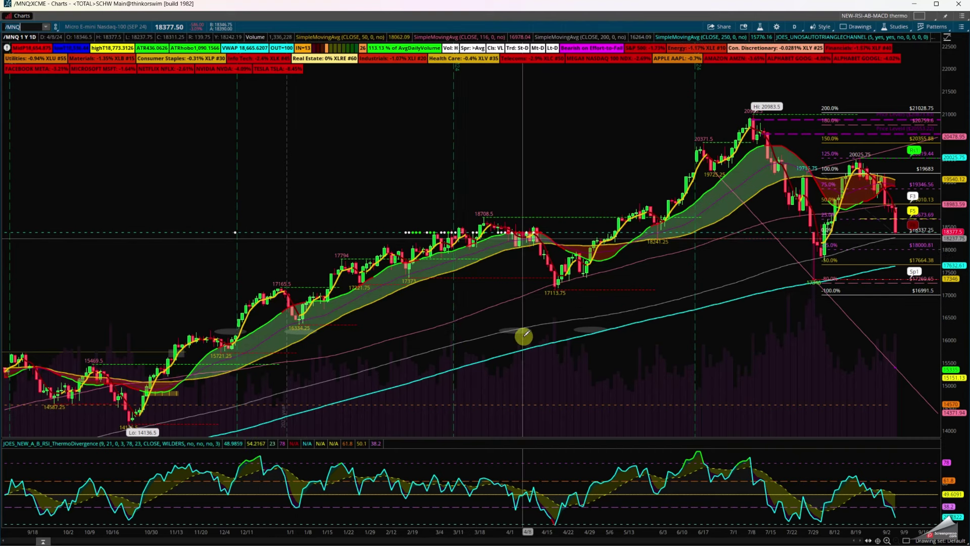
{"action": "right_click", "coordinate": [525, 330]}
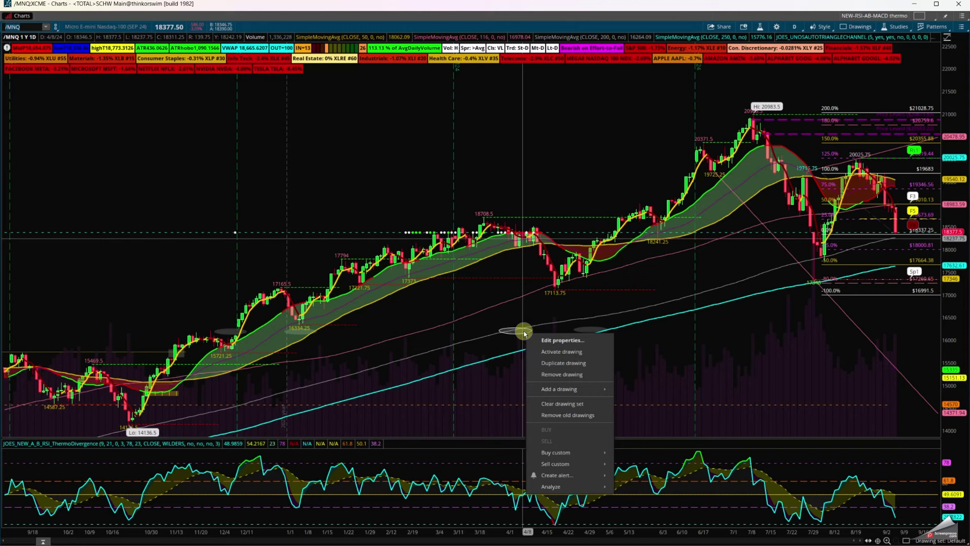
{"action": "left_click", "coordinate": [566, 374]}
{"action": "right_click", "coordinate": [591, 330]}
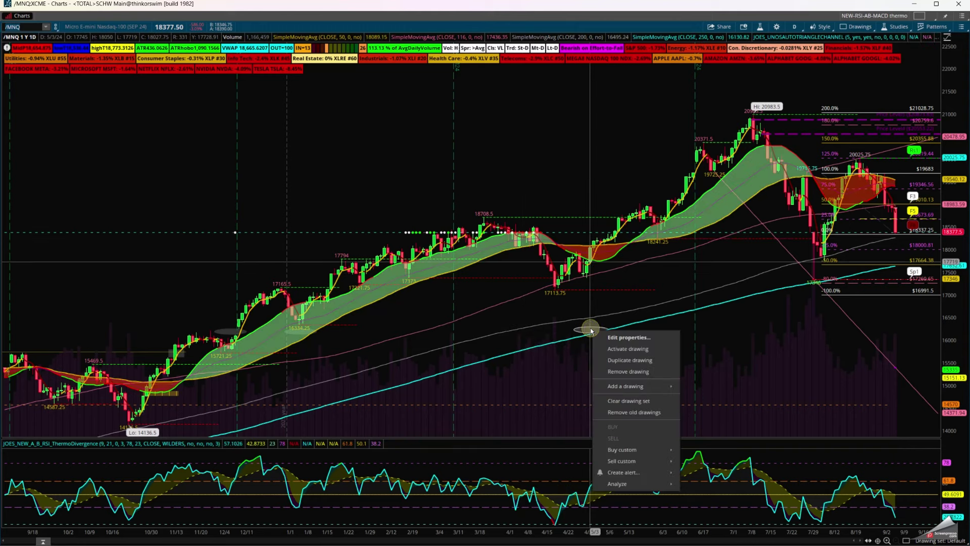
{"action": "left_click", "coordinate": [606, 371]}
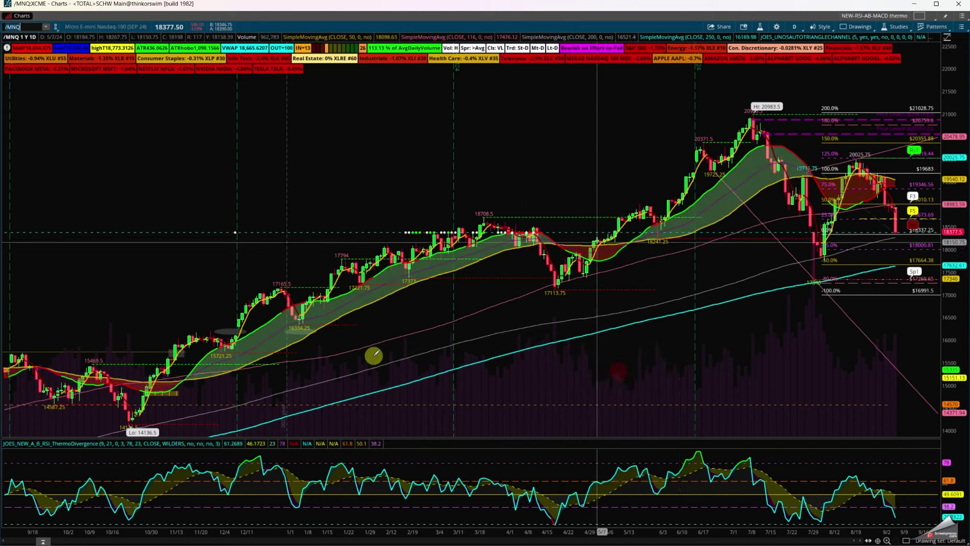
{"action": "right_click", "coordinate": [307, 332]}
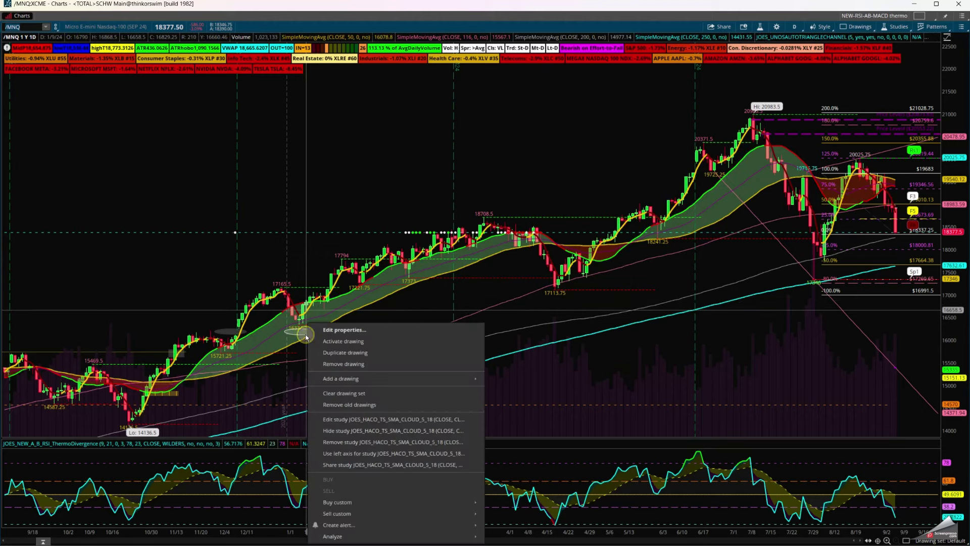
{"action": "left_click", "coordinate": [337, 362]}
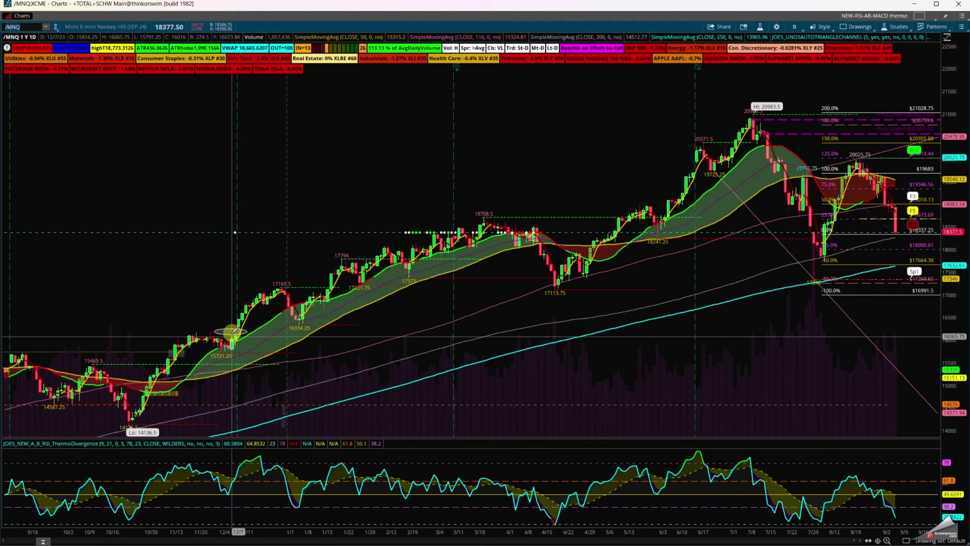
Activate the December ellipse near 16200 and stretch it horizontally past the latest candle on the /MNQ daily chart
{"action": "right_click", "coordinate": [252, 329]}
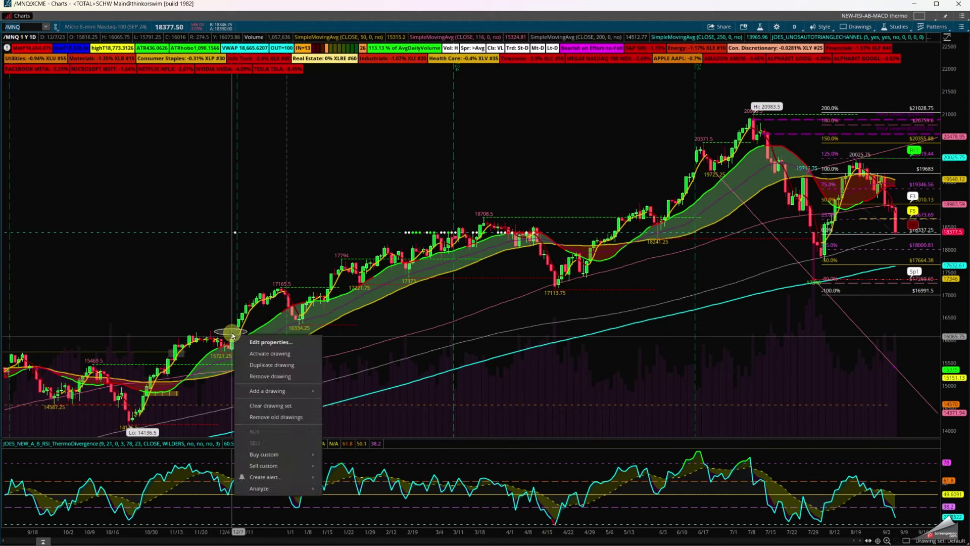
{"action": "left_click", "coordinate": [270, 355]}
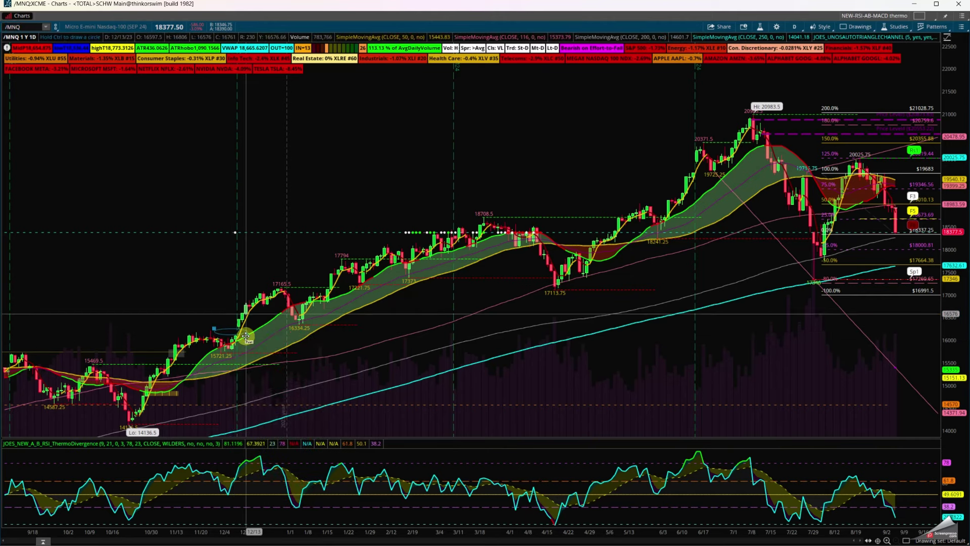
{"action": "mouse_move", "coordinate": [246, 336]}
{"action": "left_mouse_down"}
{"action": "mouse_move", "coordinate": [567, 346]}
{"action": "mouse_move", "coordinate": [935, 334]}
{"action": "left_mouse_up"}
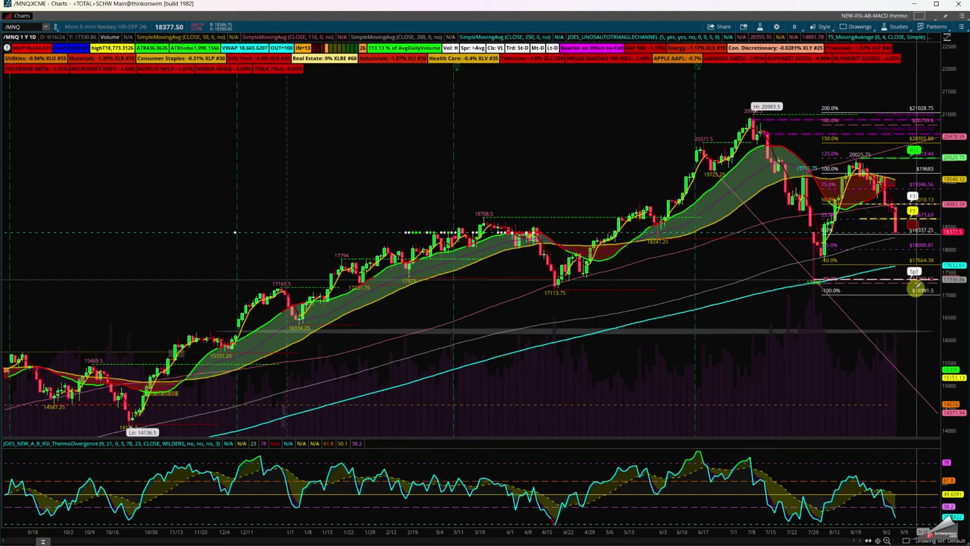
Draw a descending trendline on the RSI study below the /MNQ chart, from the mid-June peak to the 8/21 peak
{"action": "mouse_move", "coordinate": [916, 292]}
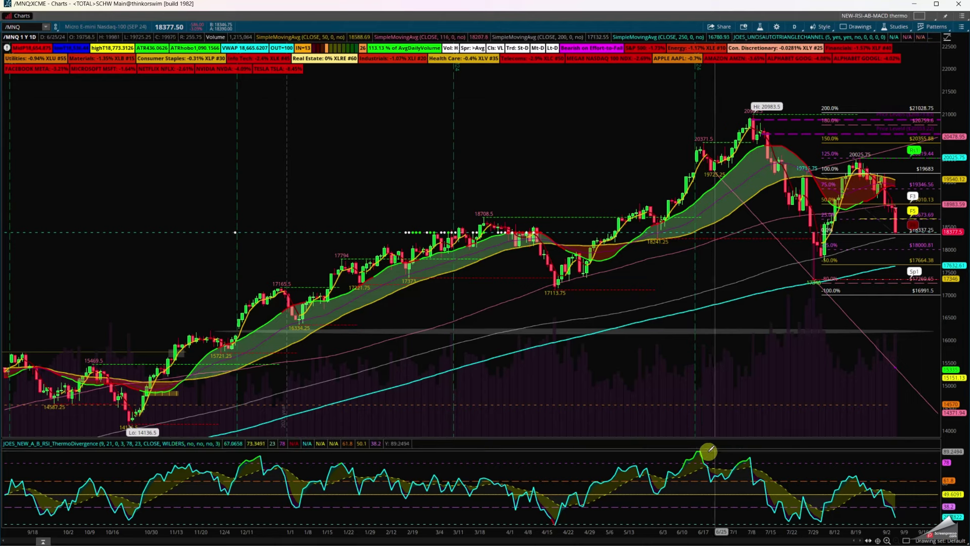
{"action": "left_click", "coordinate": [906, 540]}
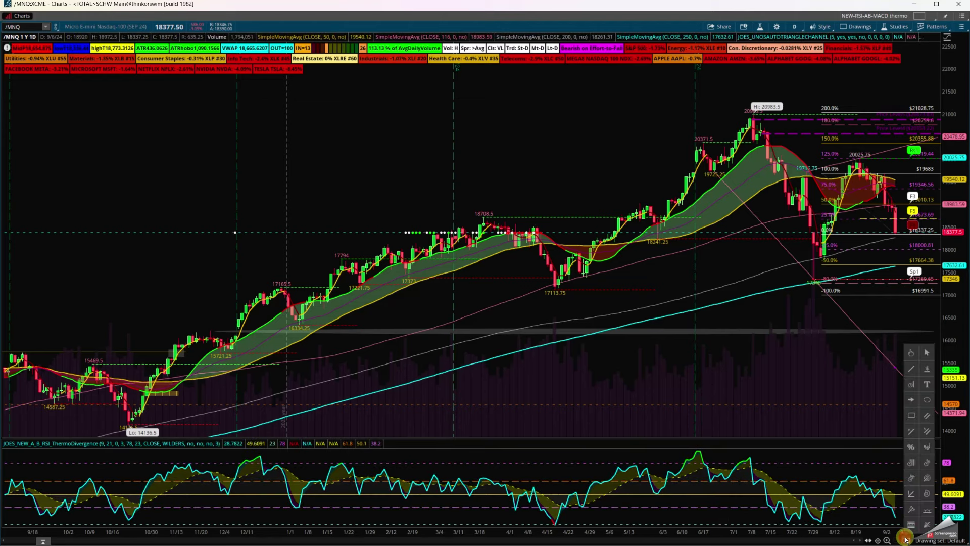
{"action": "left_click", "coordinate": [912, 369]}
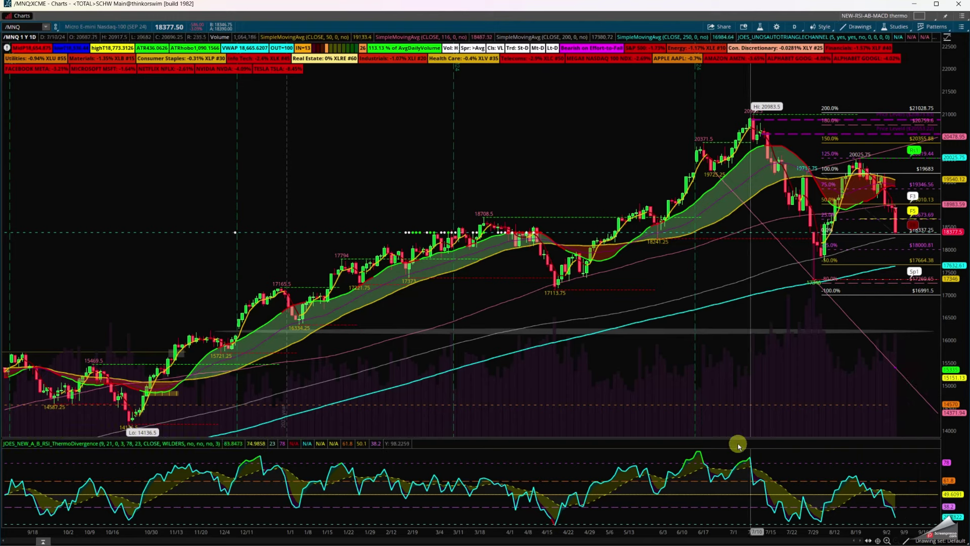
{"action": "left_click_drag", "start_coordinate": [701, 450], "coordinate": [858, 475]}
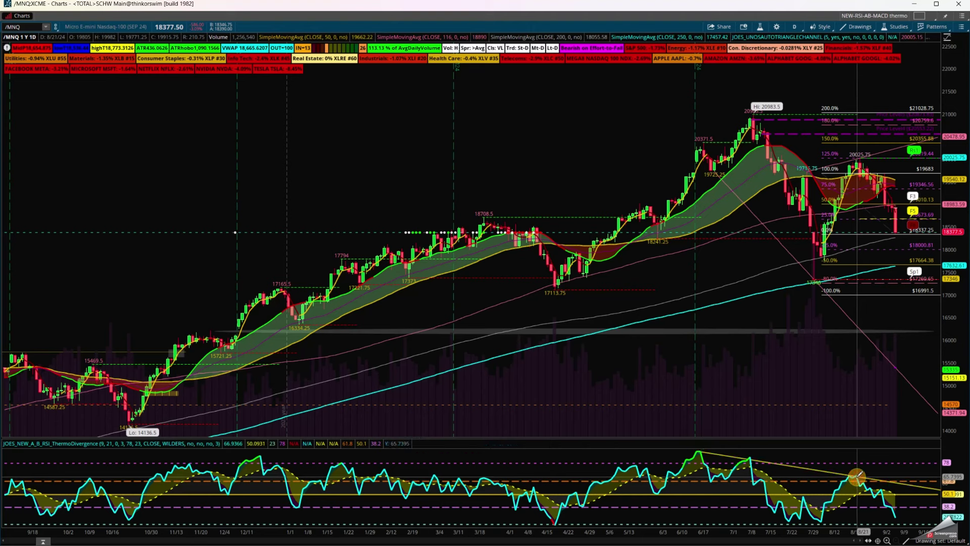
Activate the descending RSI trendline below the /MNQ chart and move its start from the mid-June peak to the early-July peak
{"action": "right_click", "coordinate": [736, 459]}
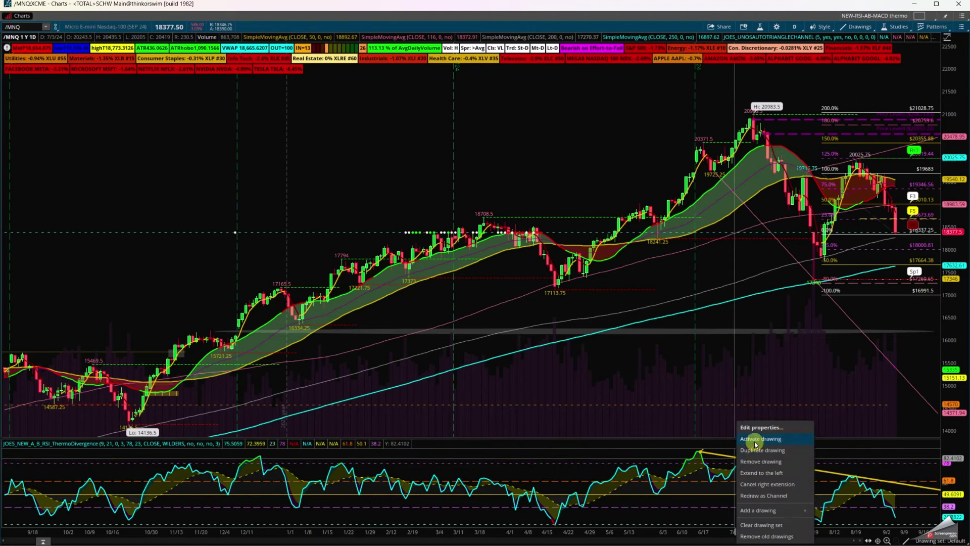
{"action": "left_click", "coordinate": [756, 439]}
{"action": "left_click_drag", "start_coordinate": [701, 450], "coordinate": [752, 459]}
{"action": "left_click", "coordinate": [752, 459]}
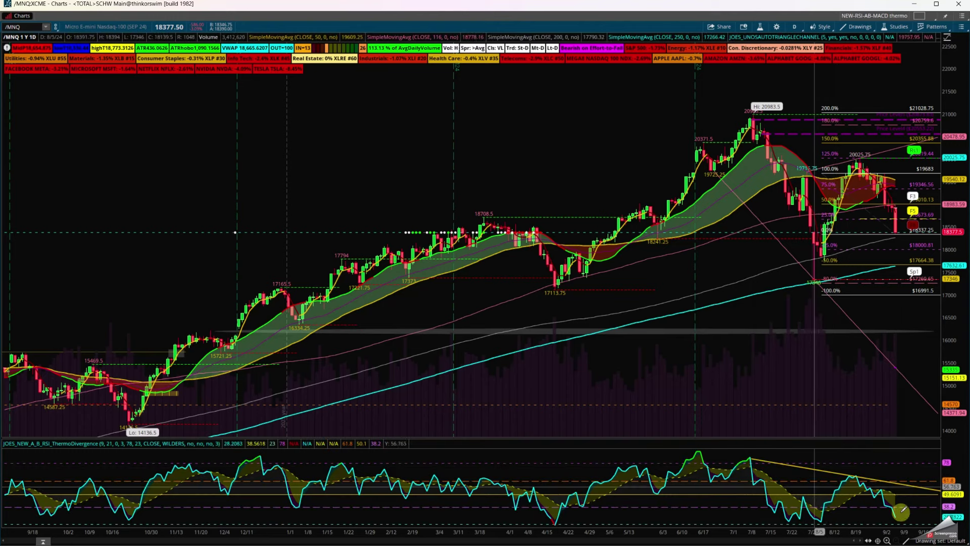
Draw Fibonacci fans on the RSI study from the 6/17/24 peak near 88 to about 26 on 7/25/24
{"action": "left_click", "coordinate": [907, 539]}
{"action": "left_click", "coordinate": [911, 493]}
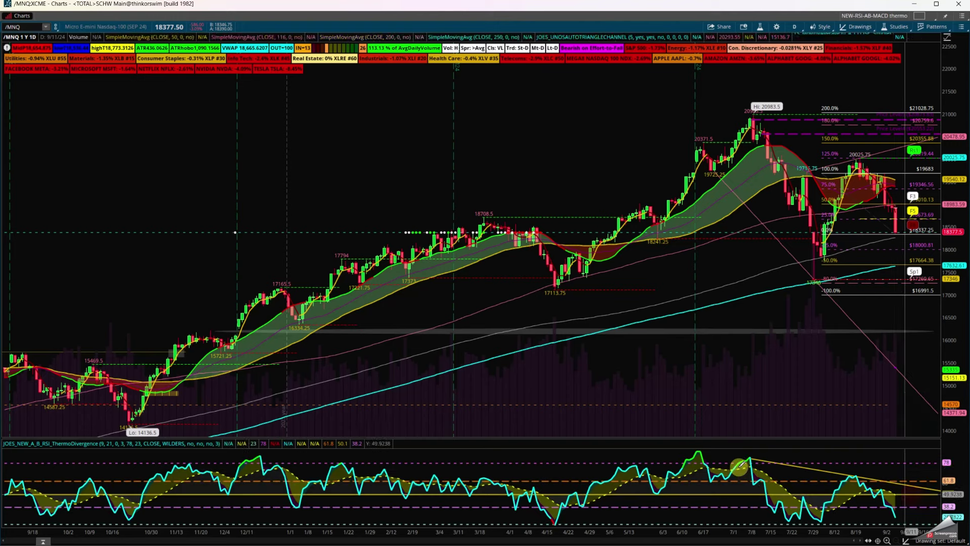
{"action": "left_click", "coordinate": [699, 452]}
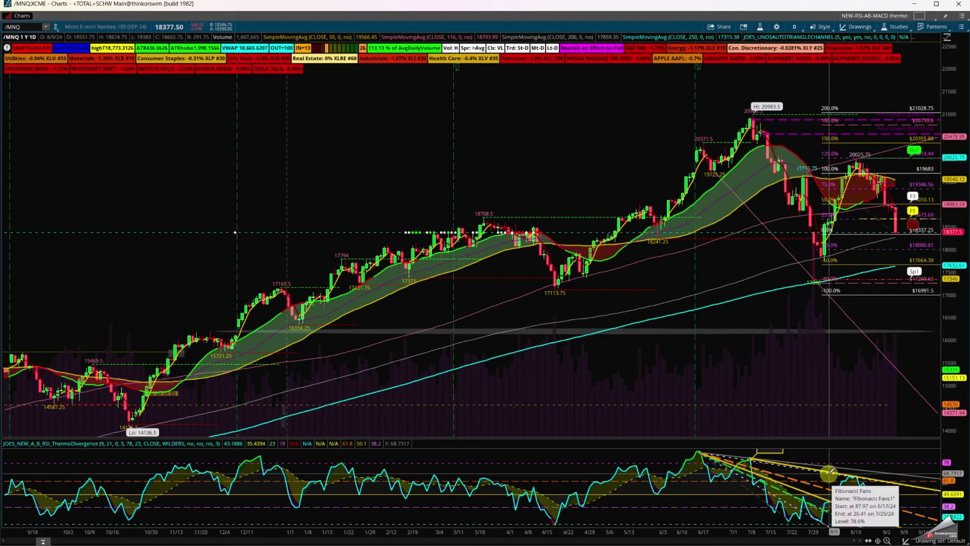
Remove the descending trendline and the Fibonacci fans from the RSI study below the /MNQ chart
{"action": "right_click", "coordinate": [760, 453]}
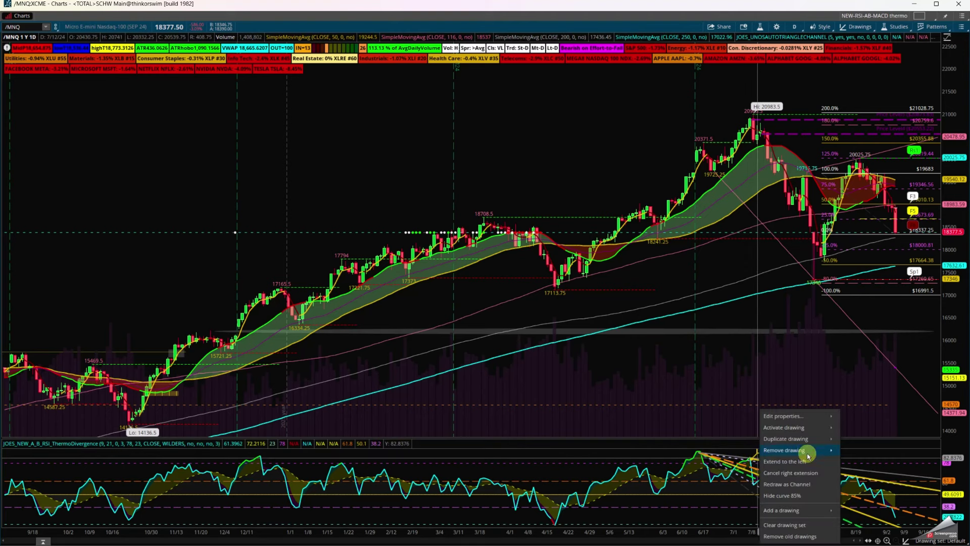
{"action": "mouse_move", "coordinate": [812, 454]}
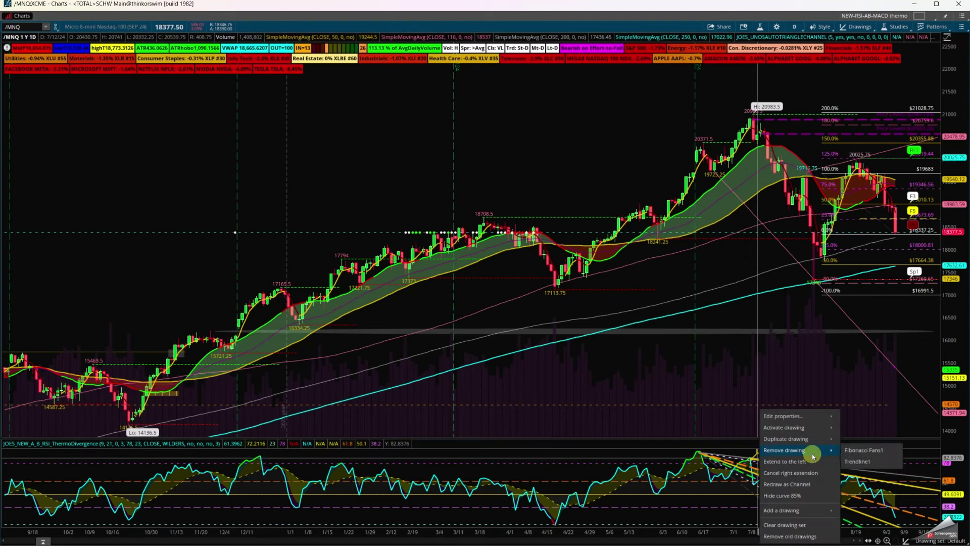
{"action": "left_click", "coordinate": [862, 451]}
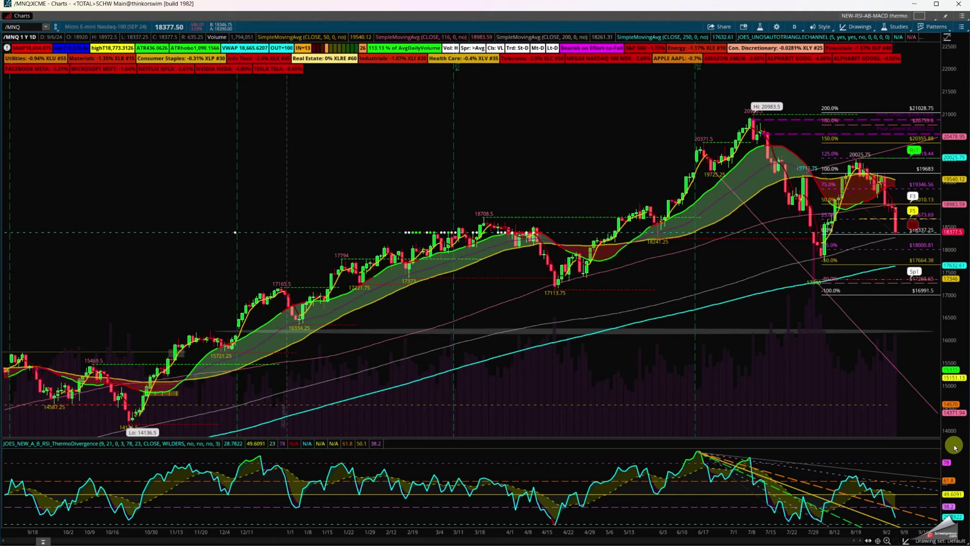
{"action": "right_click", "coordinate": [828, 487]}
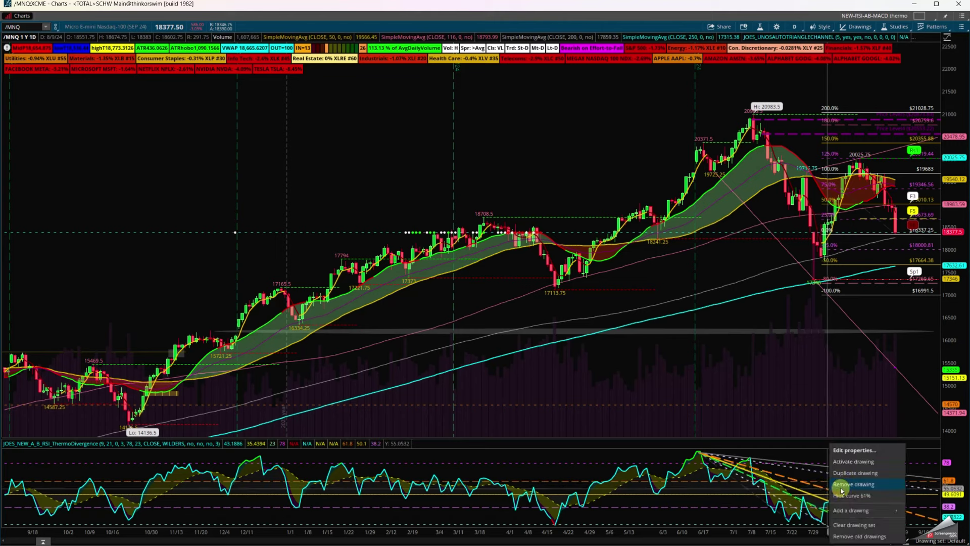
{"action": "left_click", "coordinate": [850, 484]}
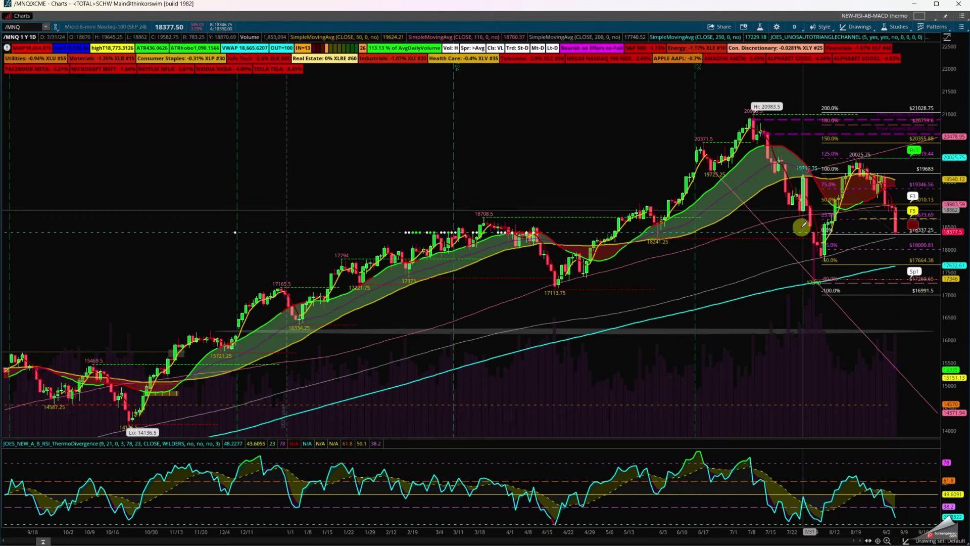
Draw trial Fibonacci fans descending from the July high on the /MNQ price chart and remove them
{"action": "mouse_move", "coordinate": [757, 112]}
{"action": "left_mouse_down"}
{"action": "mouse_move", "coordinate": [773, 210]}
{"action": "mouse_move", "coordinate": [816, 277]}
{"action": "mouse_move", "coordinate": [898, 258]}
{"action": "left_mouse_up"}
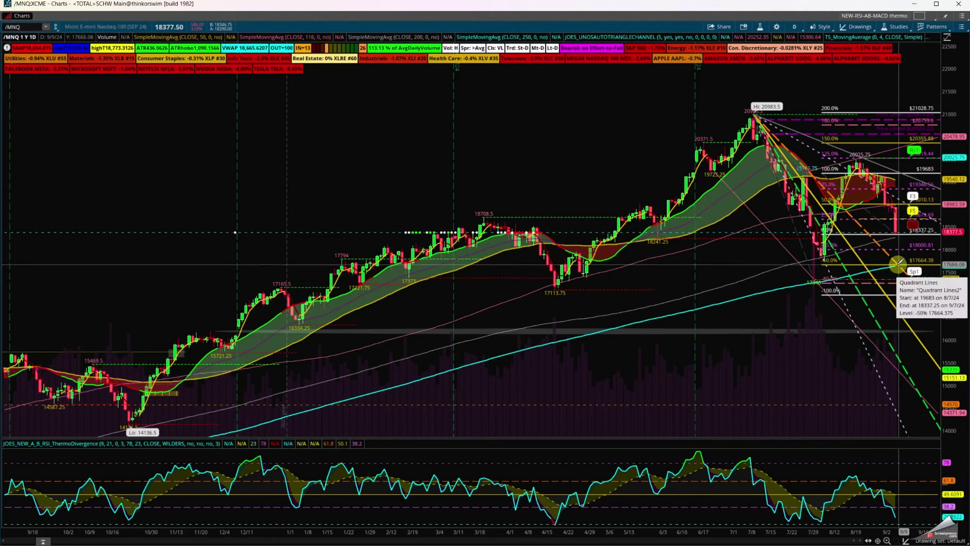
{"action": "right_click", "coordinate": [812, 148]}
{"action": "left_click", "coordinate": [835, 191]}
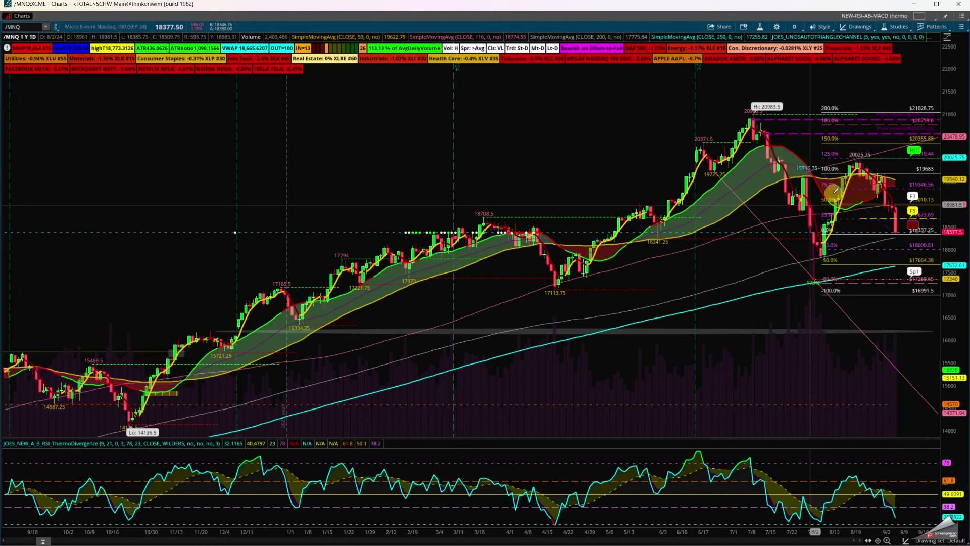
Minimize the charts window to show the 1. Solstice ATR.jpg image
{"action": "left_click", "coordinate": [916, 6]}
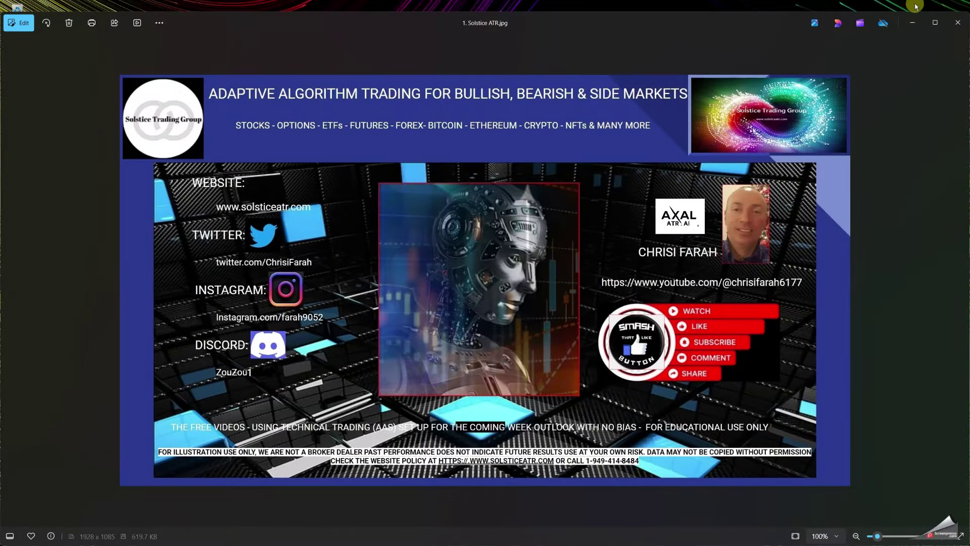